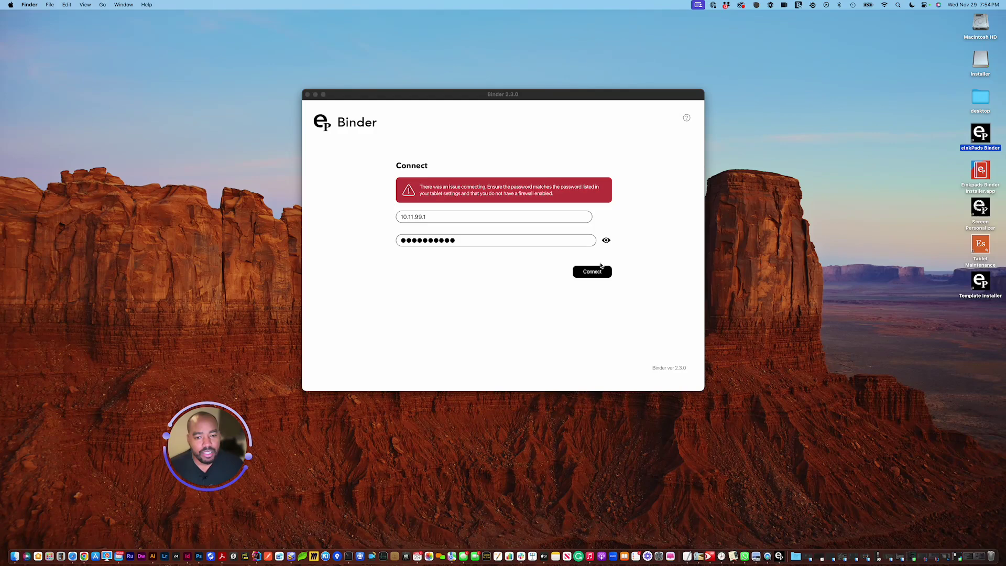
Retry the connection to the tablet at 10.11.99.1 after the connection error
{"action": "left_click", "coordinate": [595, 272]}
Reconnect to the tablet and scroll through the 60 built-in templates in the library
{"action": "left_click", "coordinate": [594, 272]}
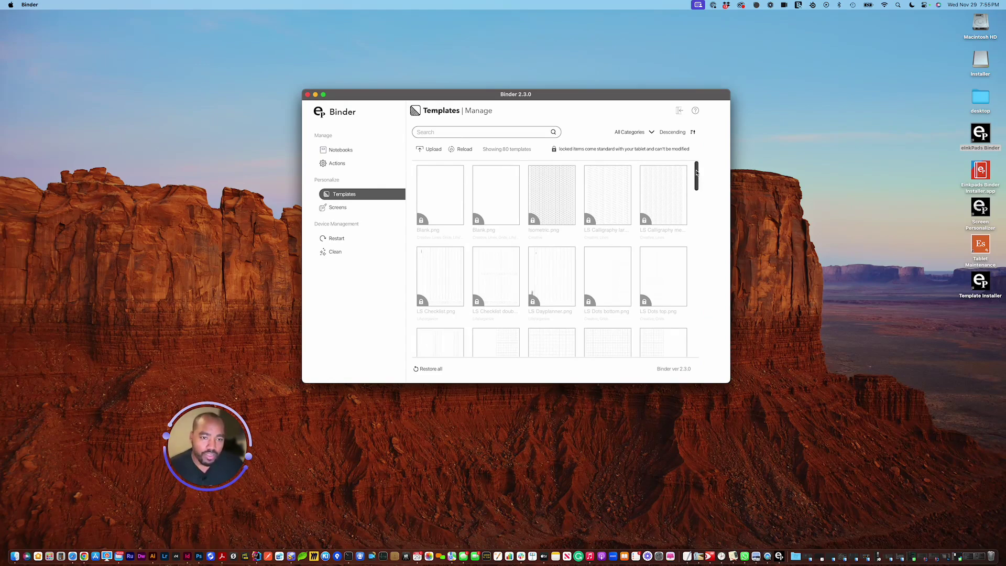
{"action": "left_click_drag", "start_coordinate": [697, 173], "coordinate": [702, 217]}
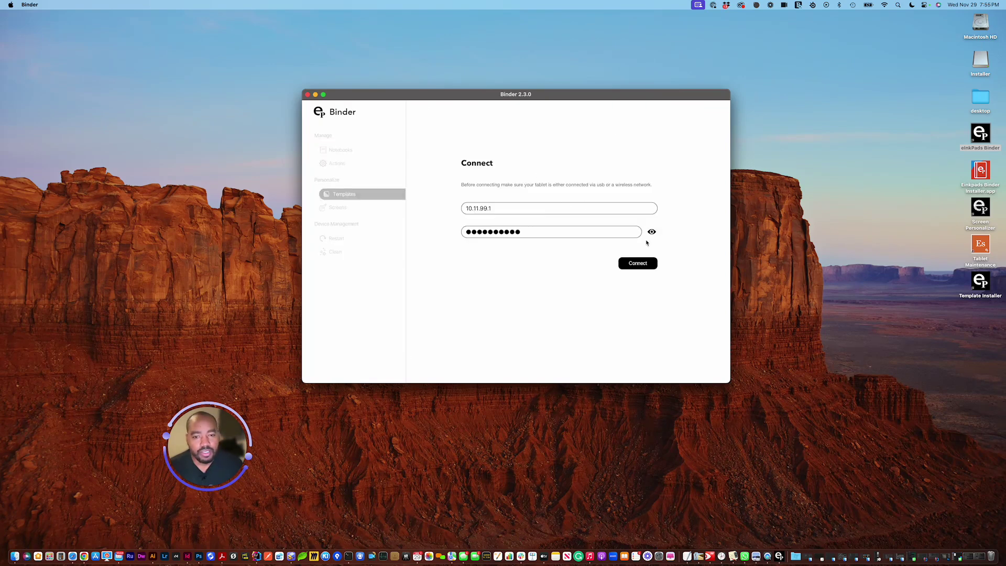
{"action": "left_click", "coordinate": [641, 261]}
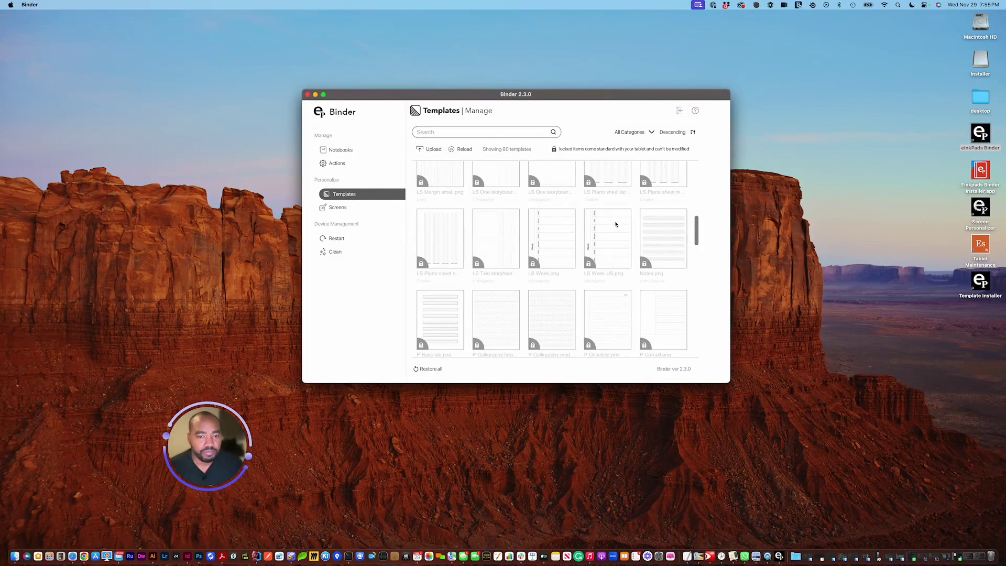
{"action": "scroll", "coordinate": [667, 232], "scroll_direction": "up", "scroll_amount": 1}
{"action": "scroll", "coordinate": [666, 233], "scroll_direction": "up", "scroll_amount": 1}
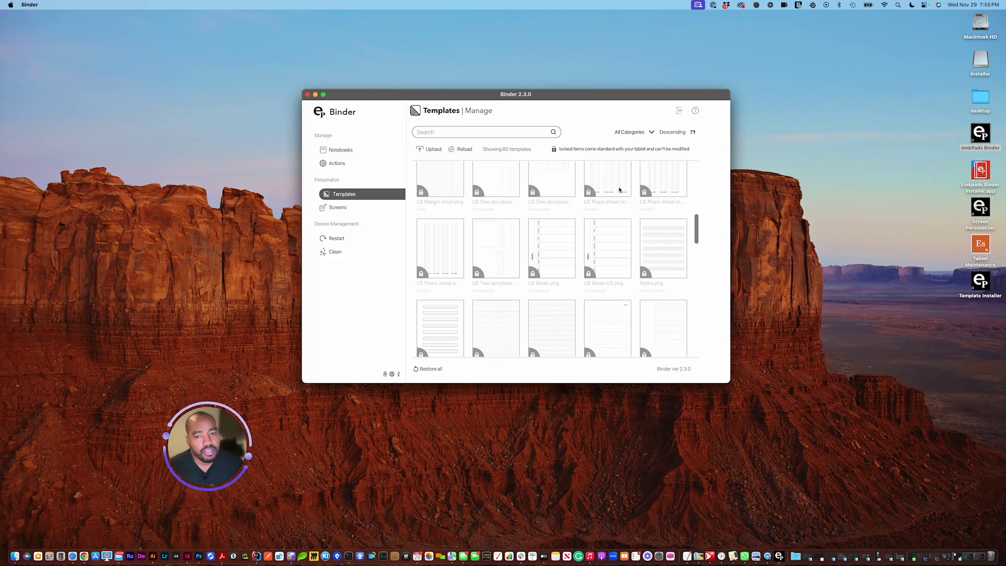
{"action": "scroll", "coordinate": [532, 242], "scroll_direction": "up", "scroll_amount": 1}
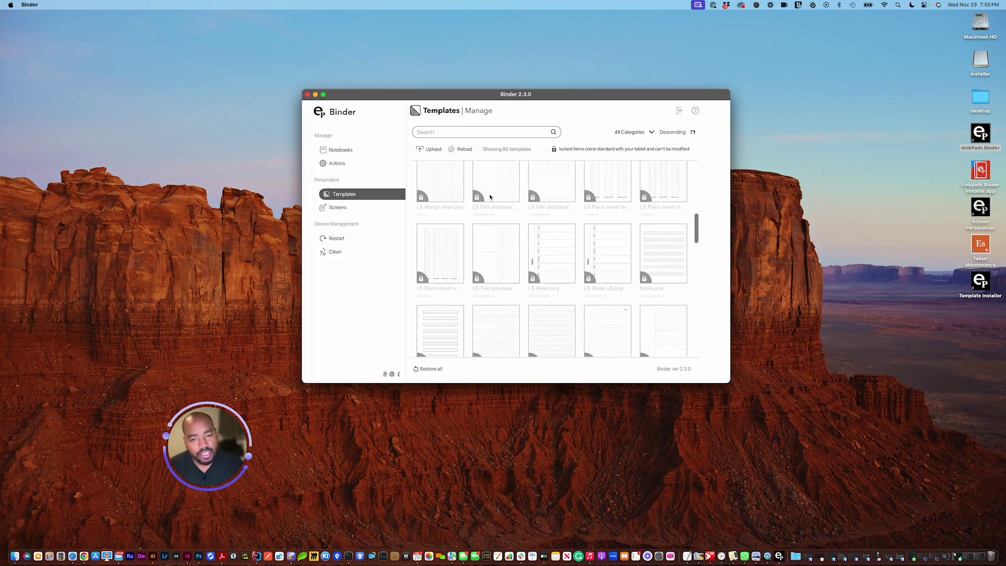
{"action": "scroll", "coordinate": [612, 223], "scroll_direction": "up", "scroll_amount": 5}
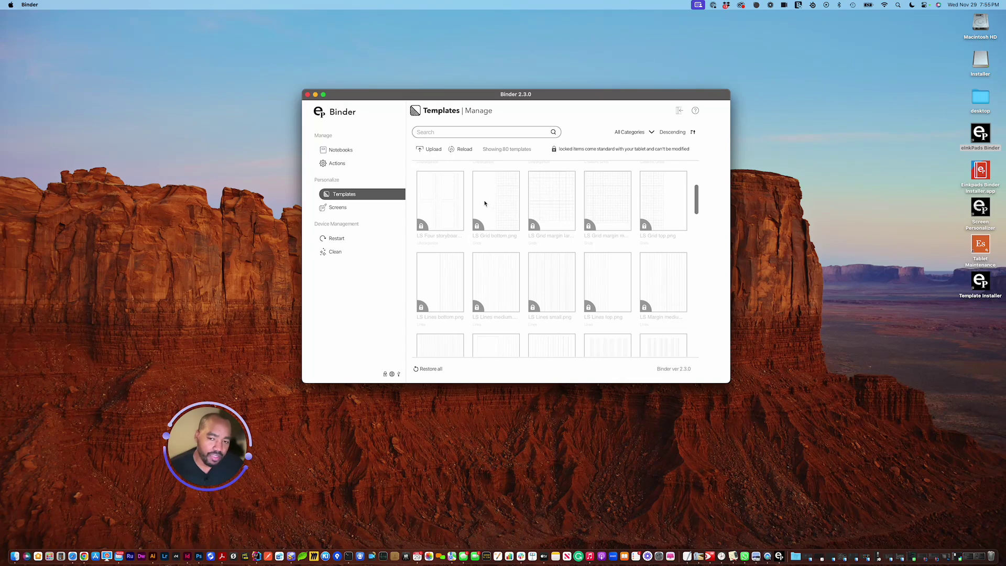
{"action": "scroll", "coordinate": [485, 203], "scroll_direction": "up", "scroll_amount": 1}
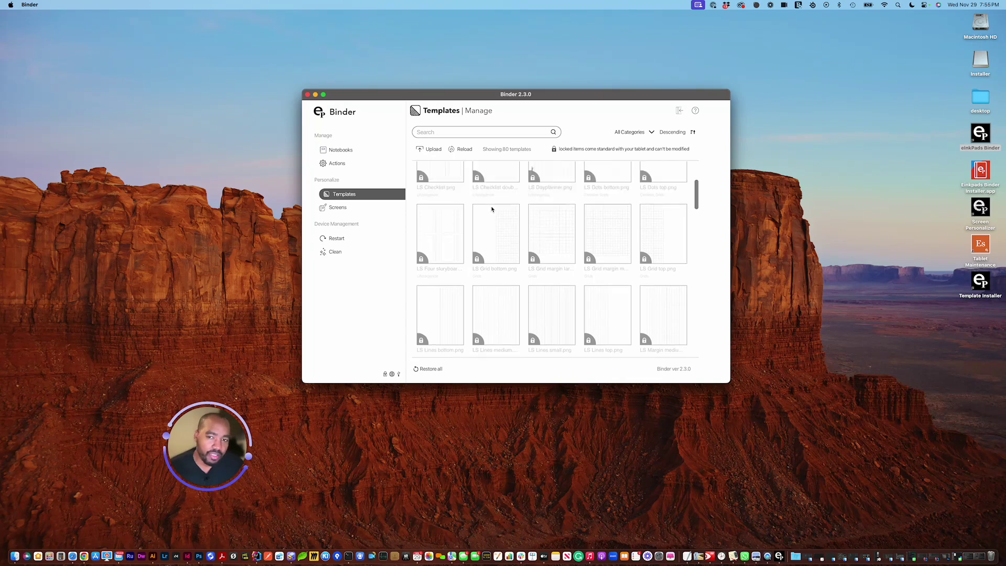
Upload Client Tracker.png from the computer as a new template
{"action": "left_click", "coordinate": [431, 150]}
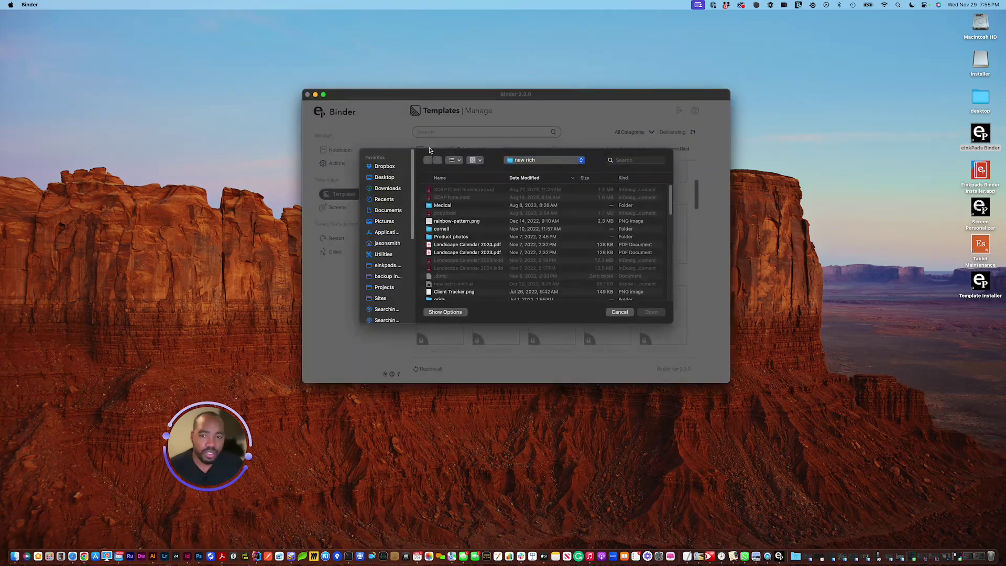
{"action": "left_click", "coordinate": [455, 295]}
{"action": "left_click", "coordinate": [651, 311]}
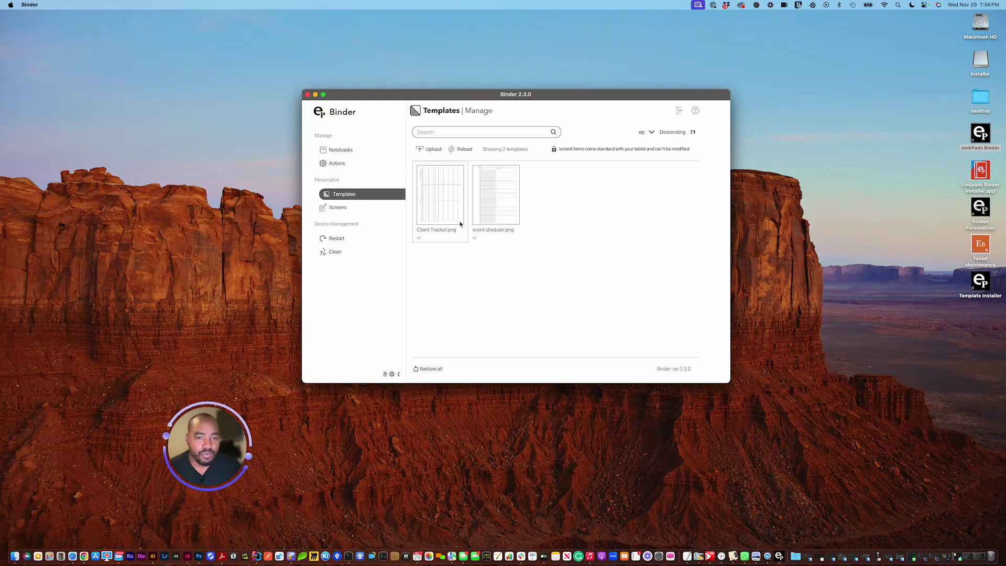
Filter templates by Creative, switch back to the ep category, and search for 'client'
{"action": "left_click", "coordinate": [650, 132]}
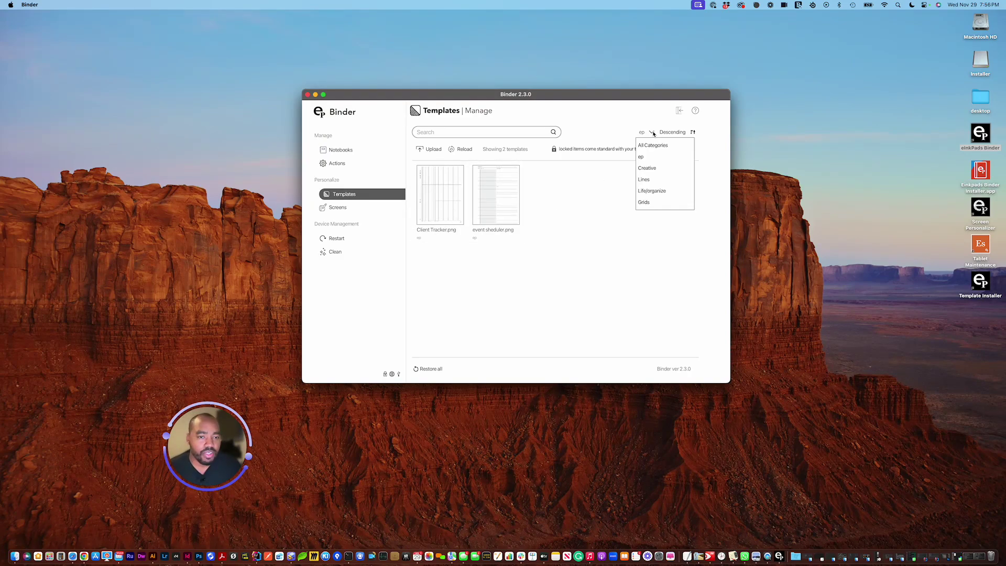
{"action": "left_click", "coordinate": [653, 168]}
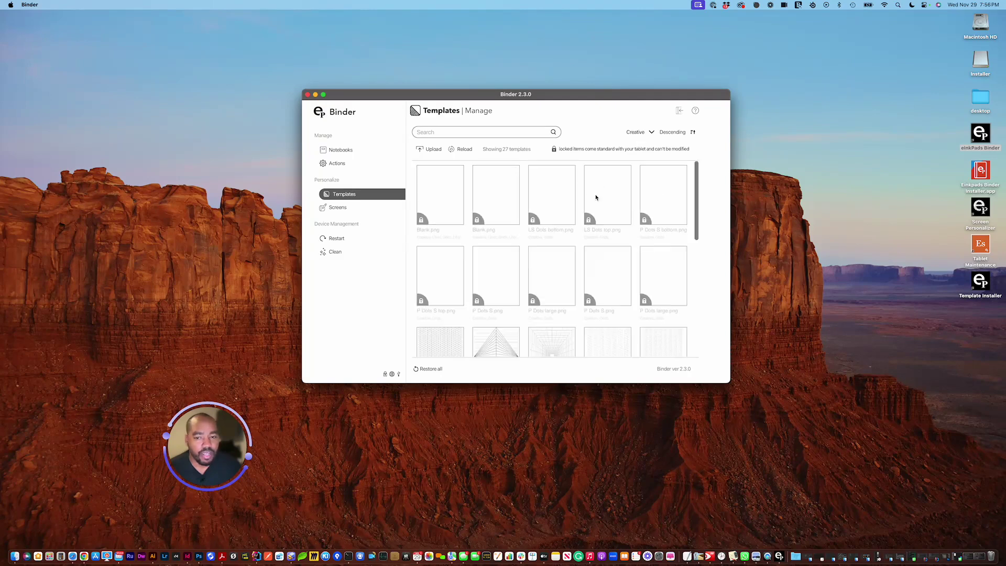
{"action": "left_click_drag", "start_coordinate": [696, 183], "coordinate": [694, 292]}
{"action": "scroll", "coordinate": [694, 292], "scroll_direction": "up", "scroll_amount": 5}
{"action": "left_click", "coordinate": [650, 132]}
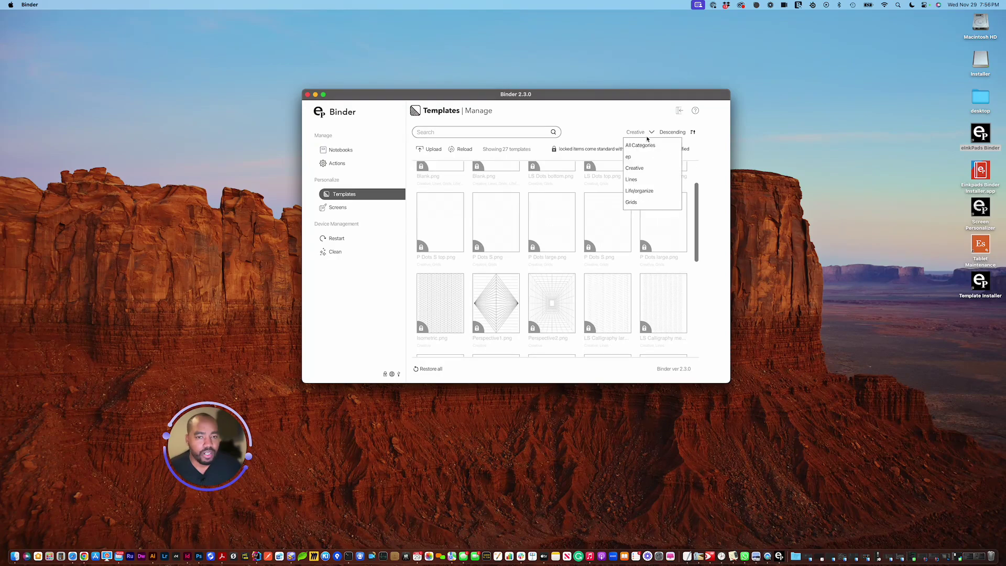
{"action": "left_click", "coordinate": [644, 158]}
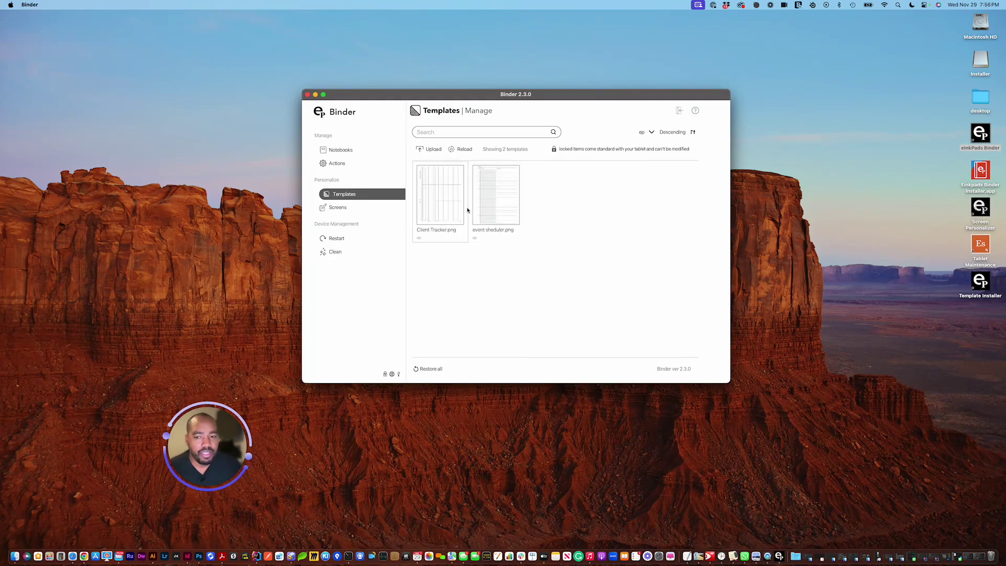
{"action": "left_click", "coordinate": [439, 132]}
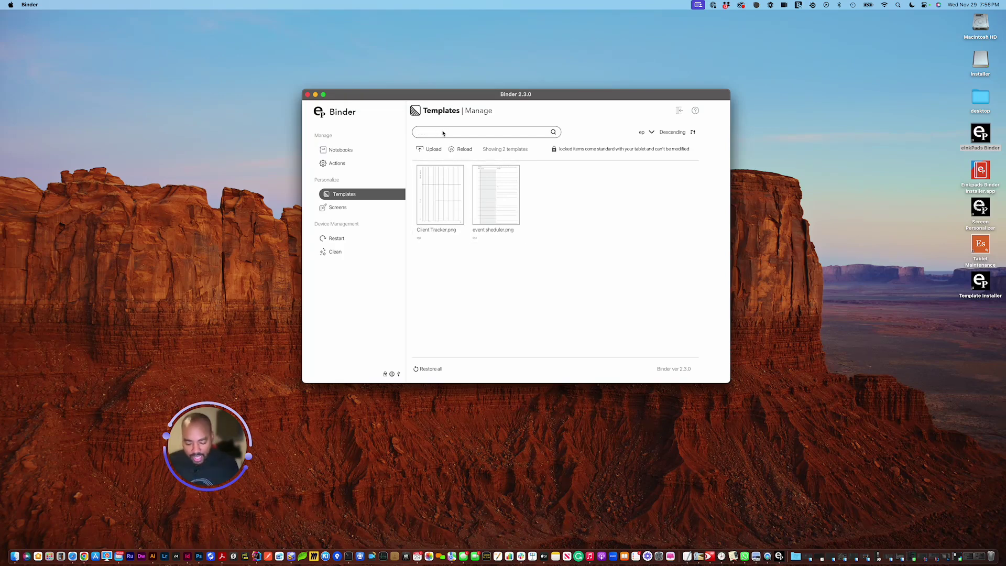
{"action": "type", "text": "client"}
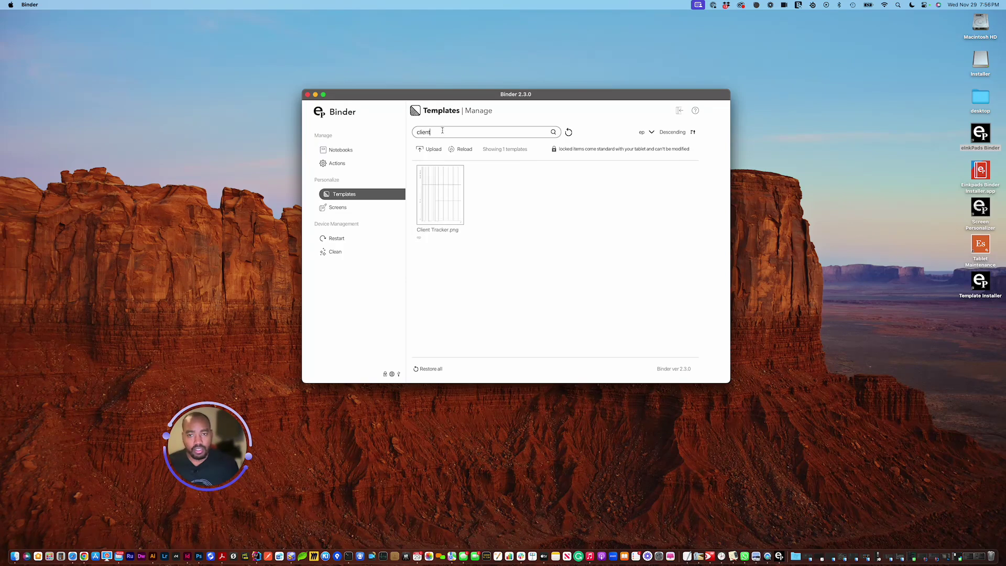
Review Client Tracker's settings, keeping category ep, Portrait orientation and its current icon, and save
{"action": "left_click", "coordinate": [445, 211]}
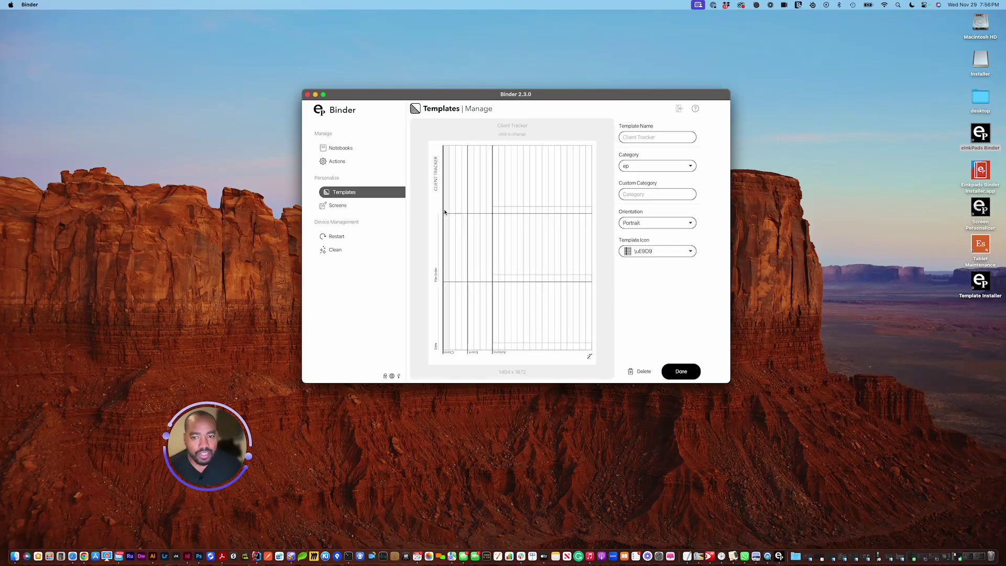
{"action": "left_click", "coordinate": [650, 252]}
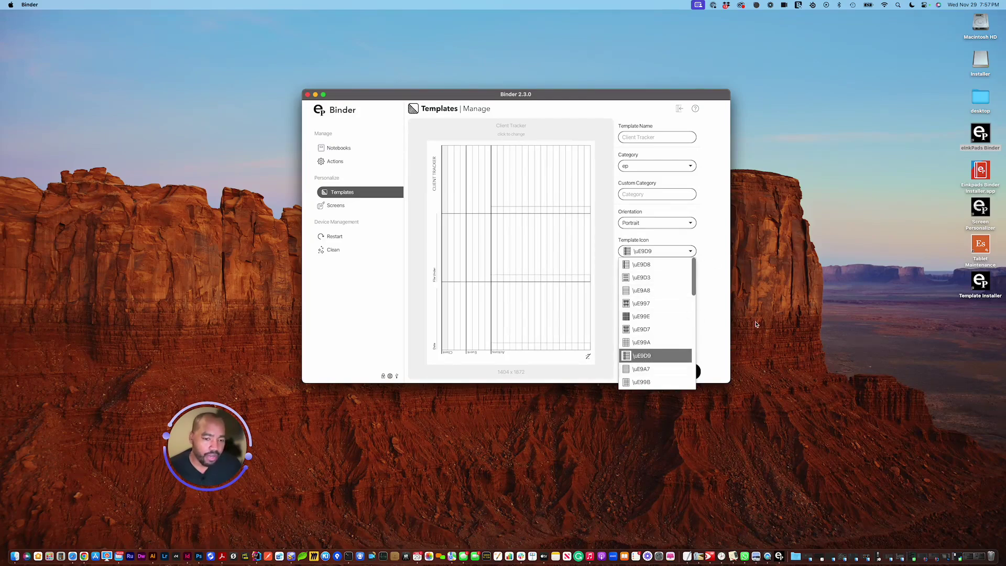
{"action": "left_click", "coordinate": [712, 313]}
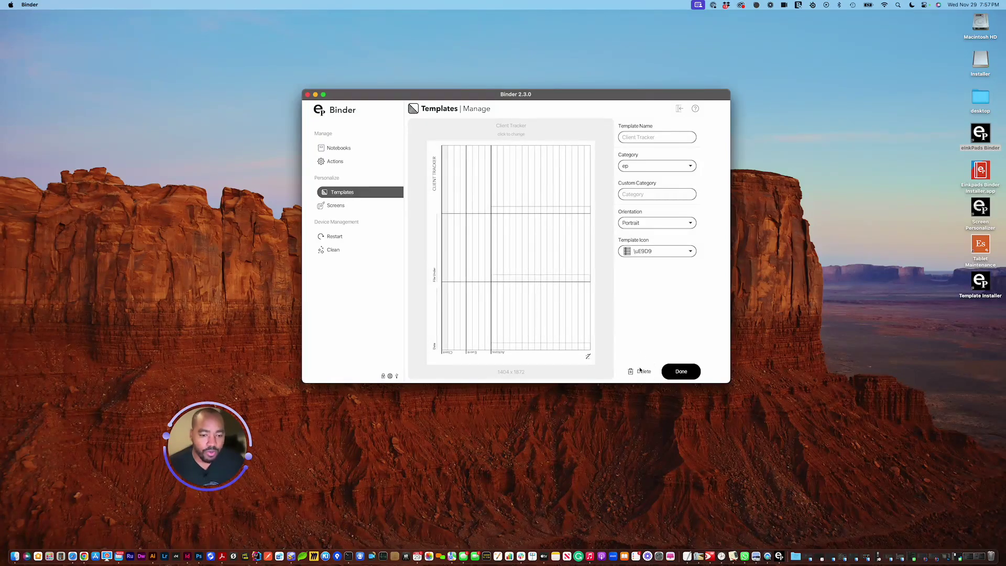
{"action": "left_click", "coordinate": [683, 372]}
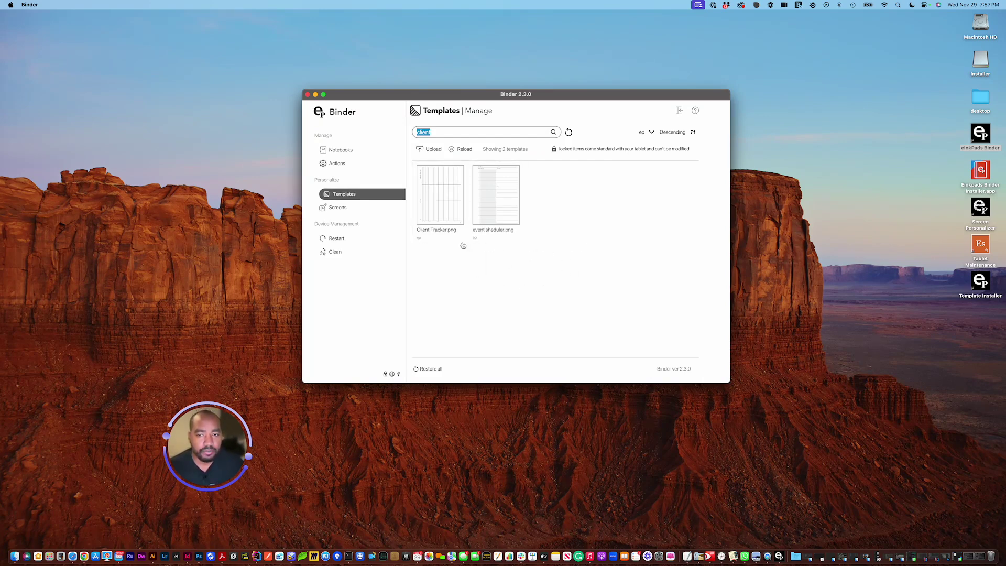
Switch to the Screens library and inspect poweroff.png without changing it
{"action": "left_click", "coordinate": [338, 208]}
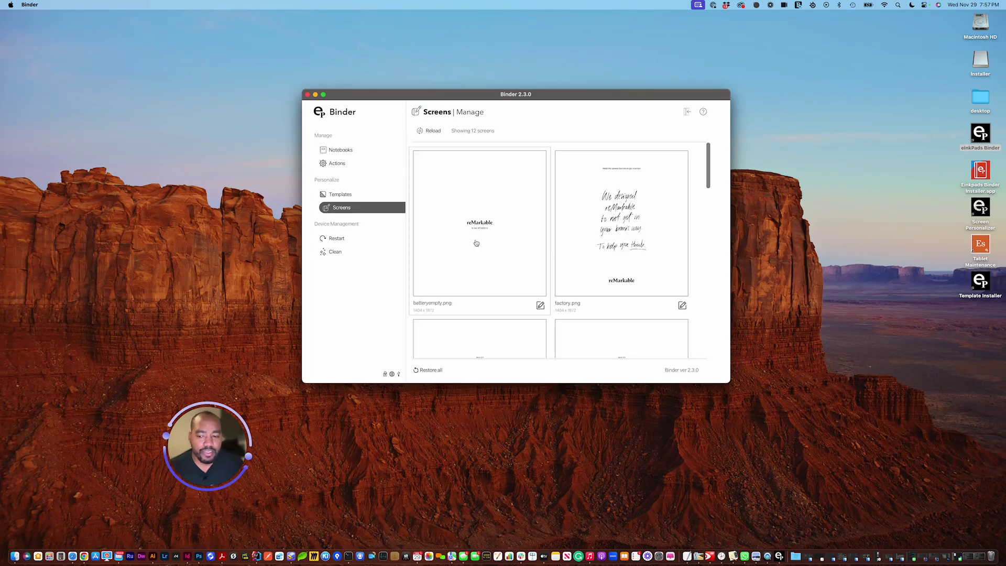
{"action": "left_click_drag", "start_coordinate": [708, 158], "coordinate": [703, 266]}
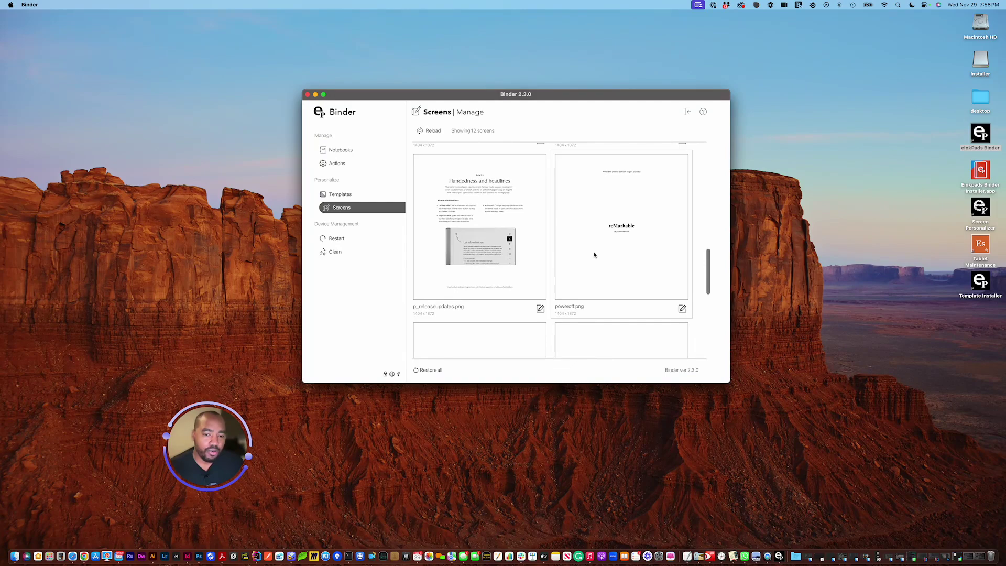
{"action": "left_click", "coordinate": [595, 253]}
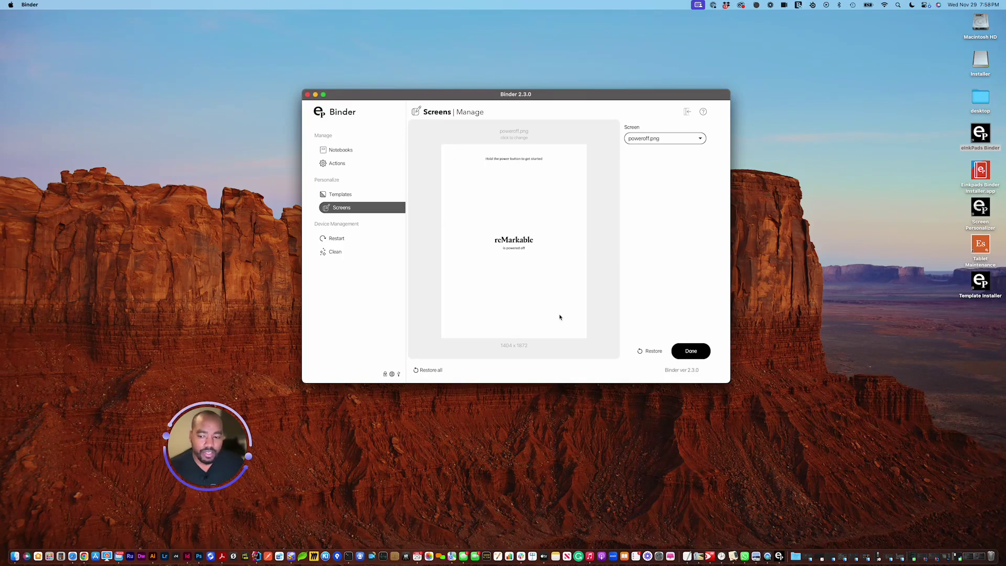
{"action": "left_click", "coordinate": [693, 352]}
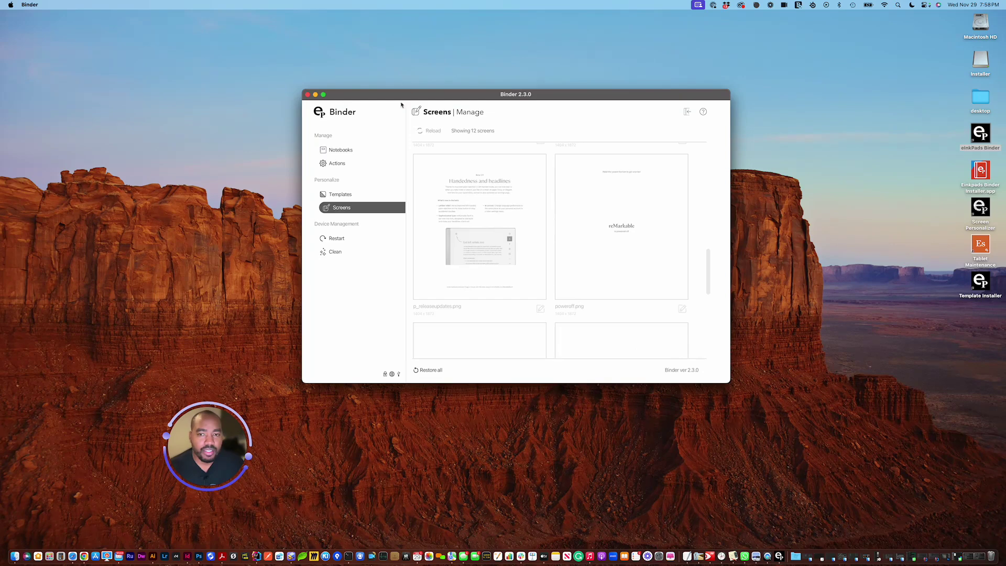
{"action": "scroll", "coordinate": [592, 238], "scroll_direction": "up", "scroll_amount": 5}
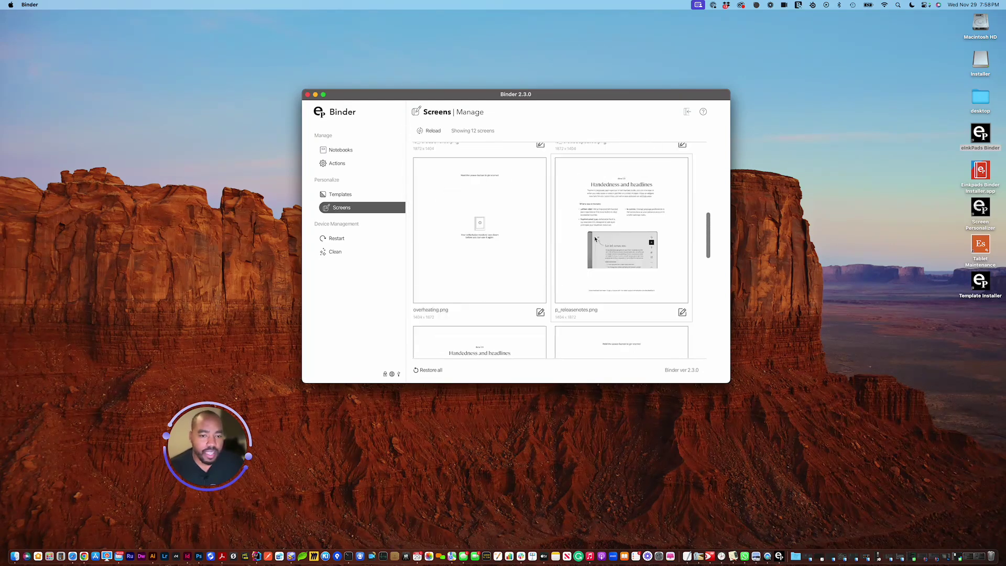
{"action": "scroll", "coordinate": [595, 239], "scroll_direction": "down", "scroll_amount": 5}
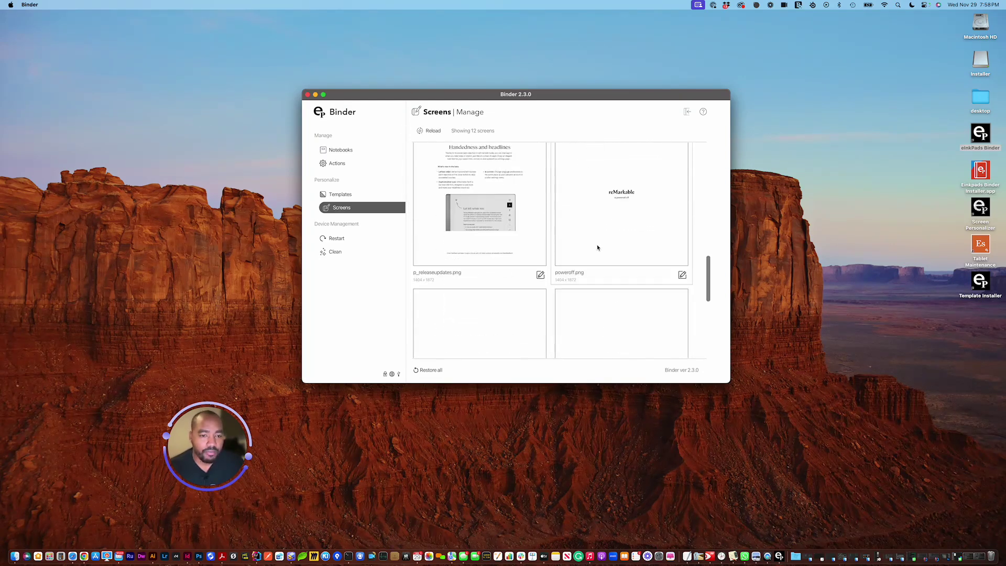
Replace poweroff.png with poweroff (3).png from the einkpads 'all screens' folder
{"action": "left_click", "coordinate": [617, 227]}
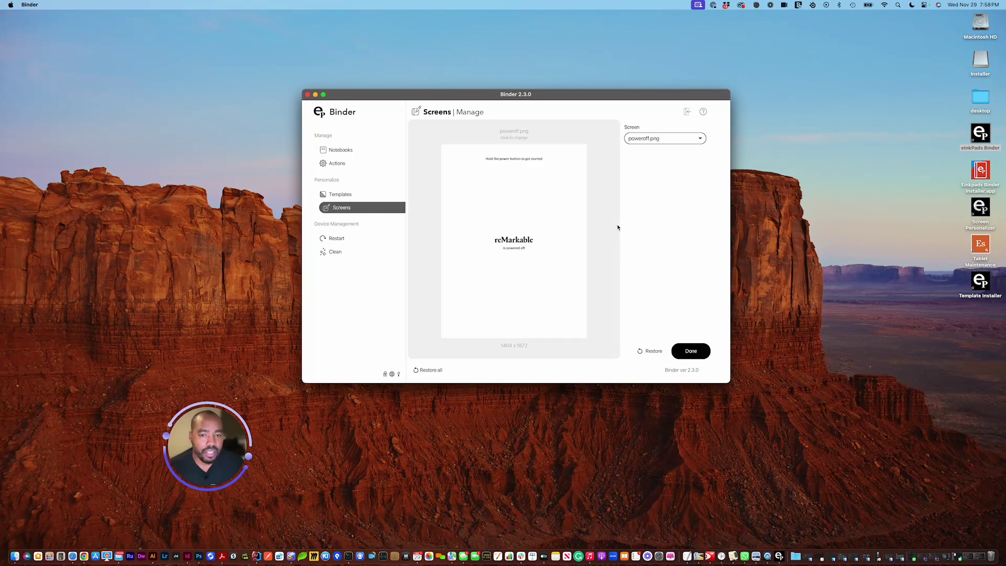
{"action": "left_click", "coordinate": [537, 199]}
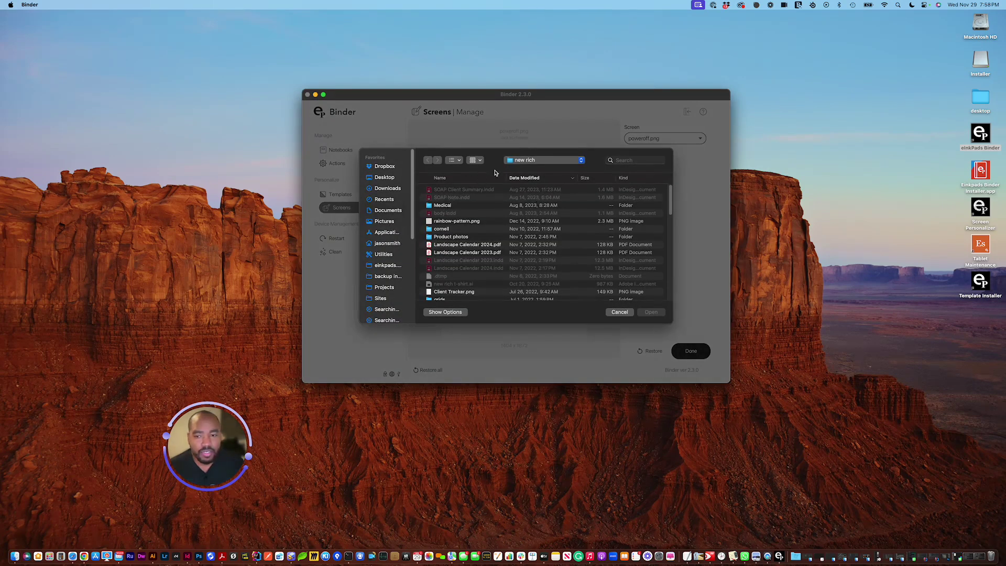
{"action": "left_click", "coordinate": [397, 267]}
{"action": "left_click", "coordinate": [448, 191]}
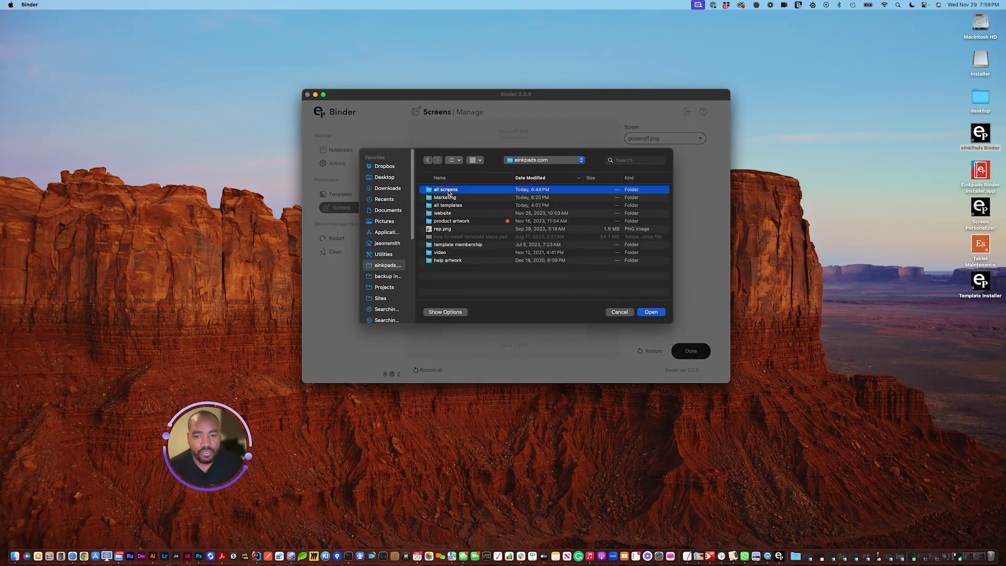
{"action": "double_click", "coordinate": [448, 191]}
{"action": "scroll", "coordinate": [448, 225], "scroll_direction": "down", "scroll_amount": 10}
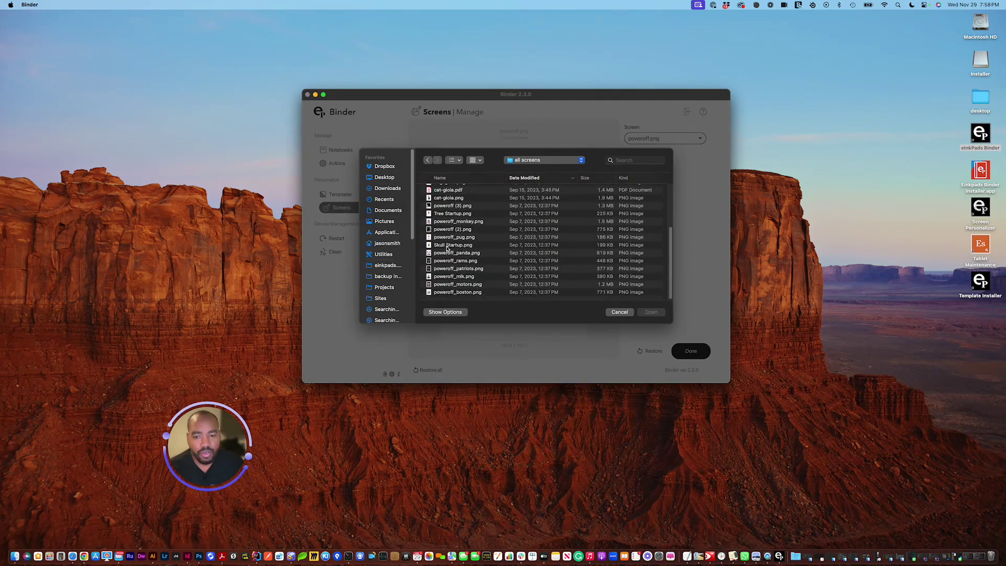
{"action": "scroll", "coordinate": [441, 238], "scroll_direction": "up", "scroll_amount": 2}
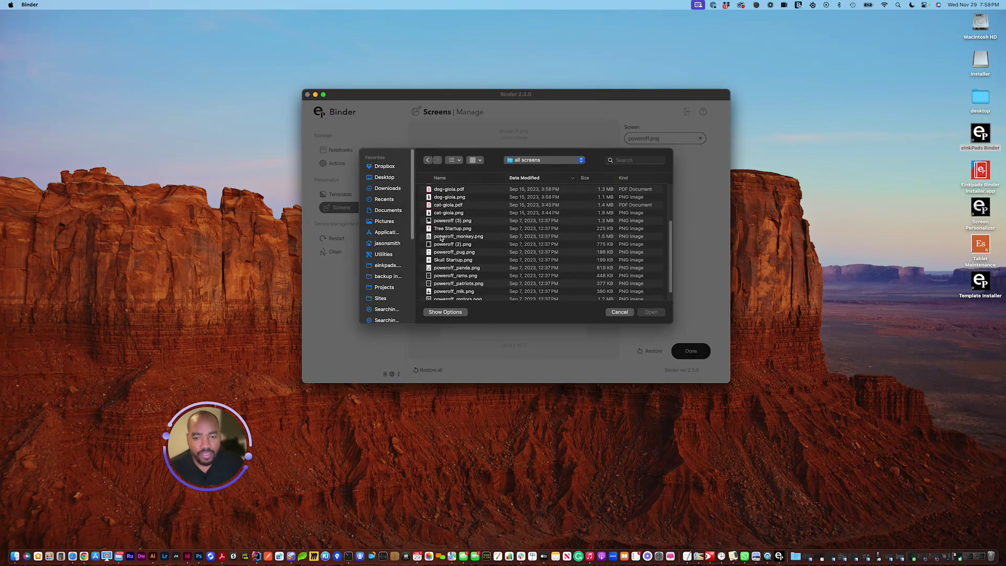
{"action": "left_click", "coordinate": [443, 222]}
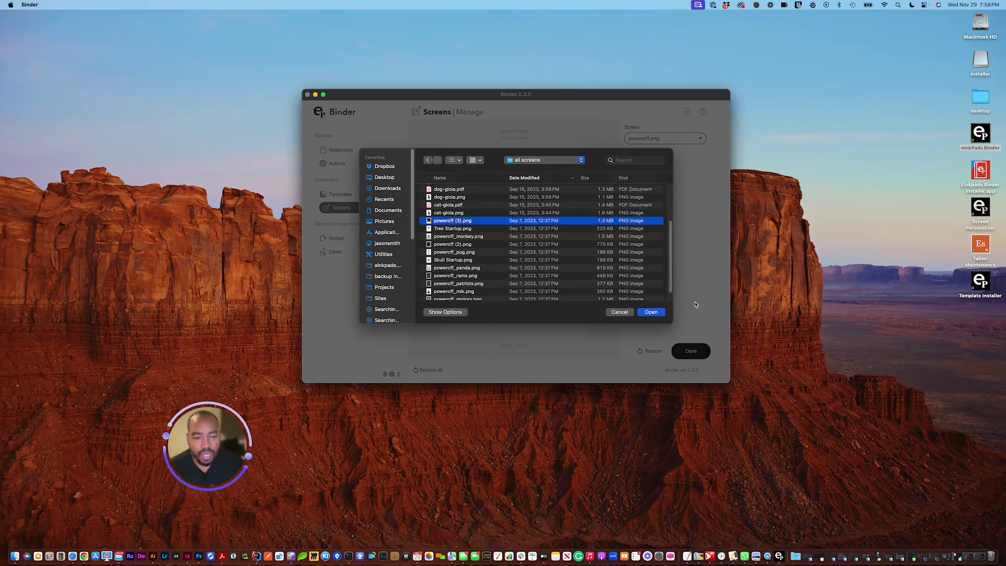
{"action": "left_click", "coordinate": [644, 313]}
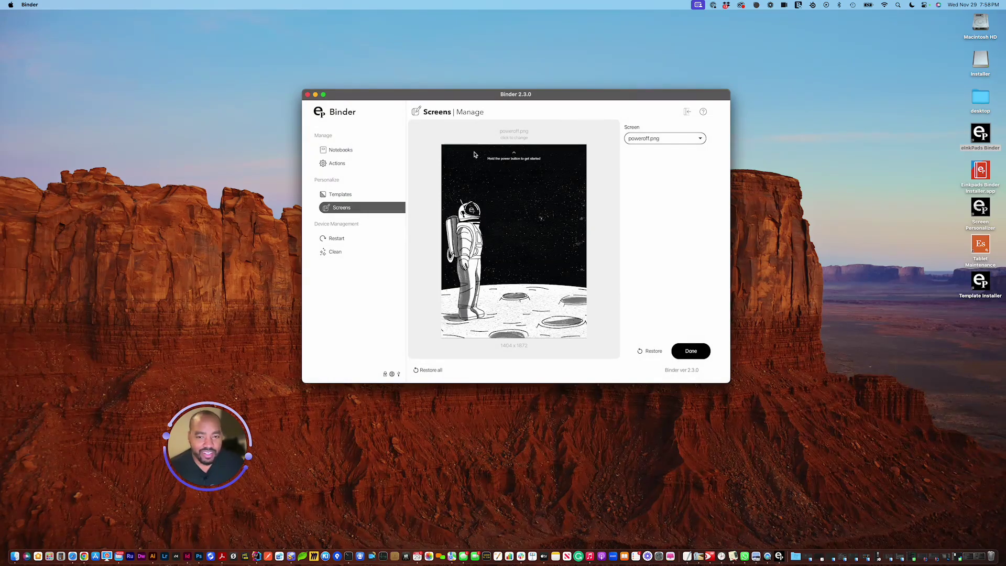
{"action": "left_click", "coordinate": [682, 352]}
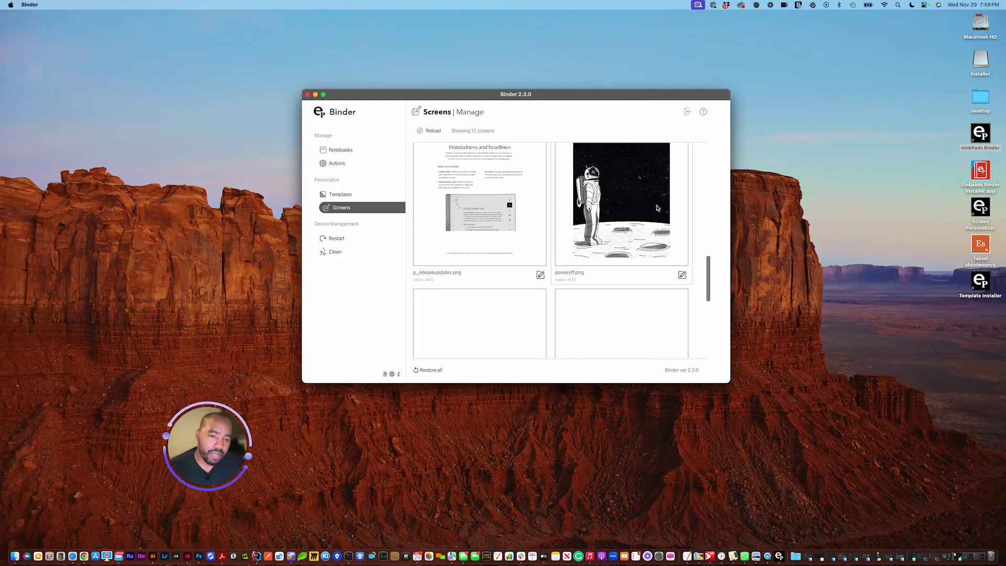
Check the new astronaut poweroff image in the Screens grid and restart the tablet
{"action": "scroll", "coordinate": [709, 276], "scroll_direction": "up", "scroll_amount": 1}
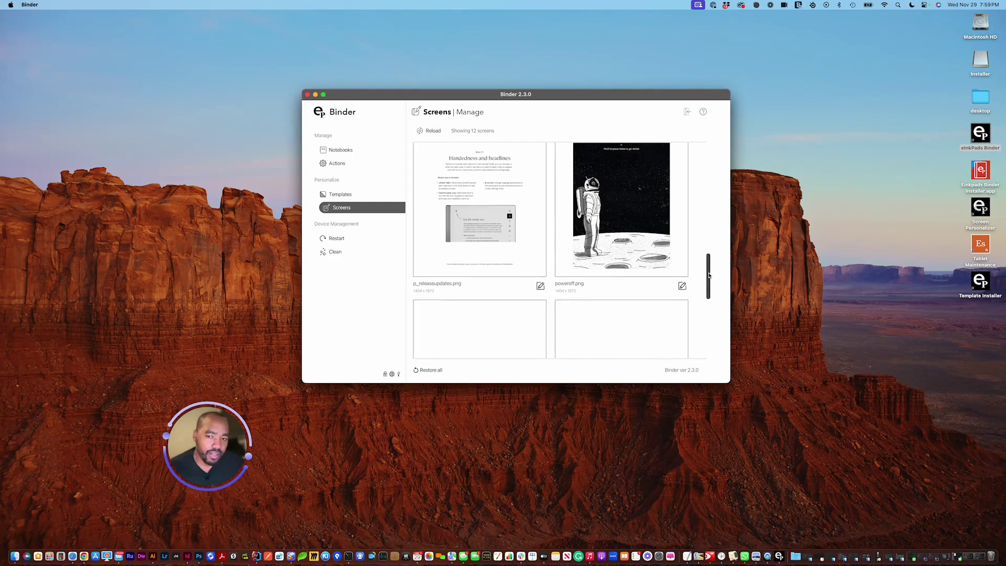
{"action": "scroll", "coordinate": [708, 272], "scroll_direction": "up", "scroll_amount": 5}
{"action": "scroll", "coordinate": [622, 260], "scroll_direction": "down", "scroll_amount": 4}
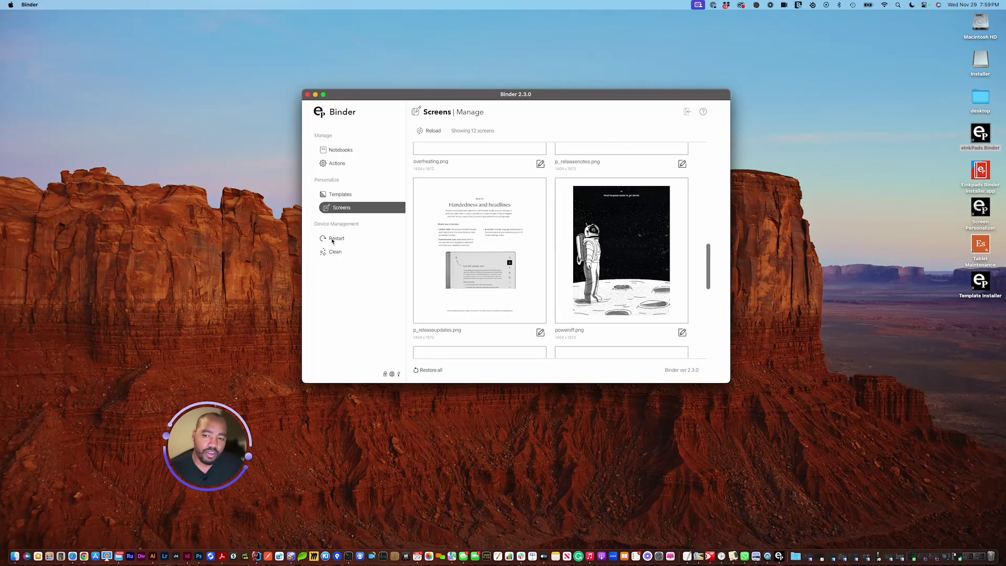
{"action": "left_click", "coordinate": [332, 240]}
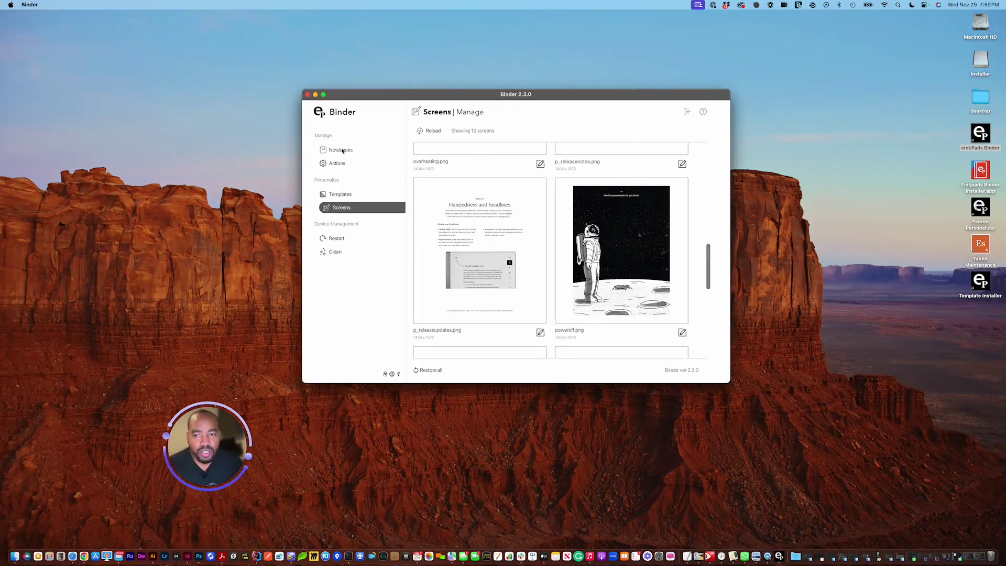
Scroll through the Notebooks library's 121 notebooks and folders like Art, Business and Travel
{"action": "left_click", "coordinate": [341, 151]}
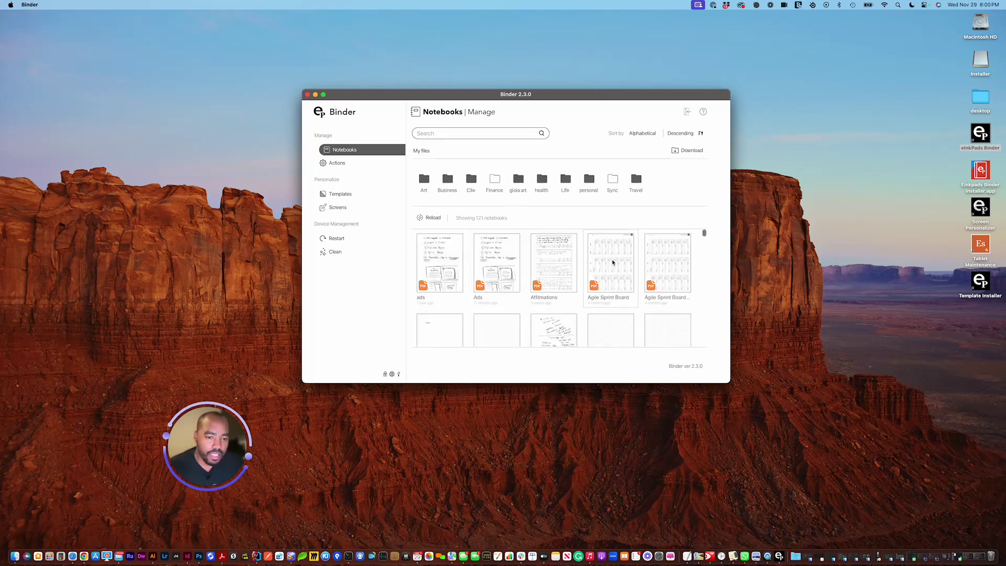
{"action": "scroll", "coordinate": [548, 285], "scroll_direction": "down", "scroll_amount": 1}
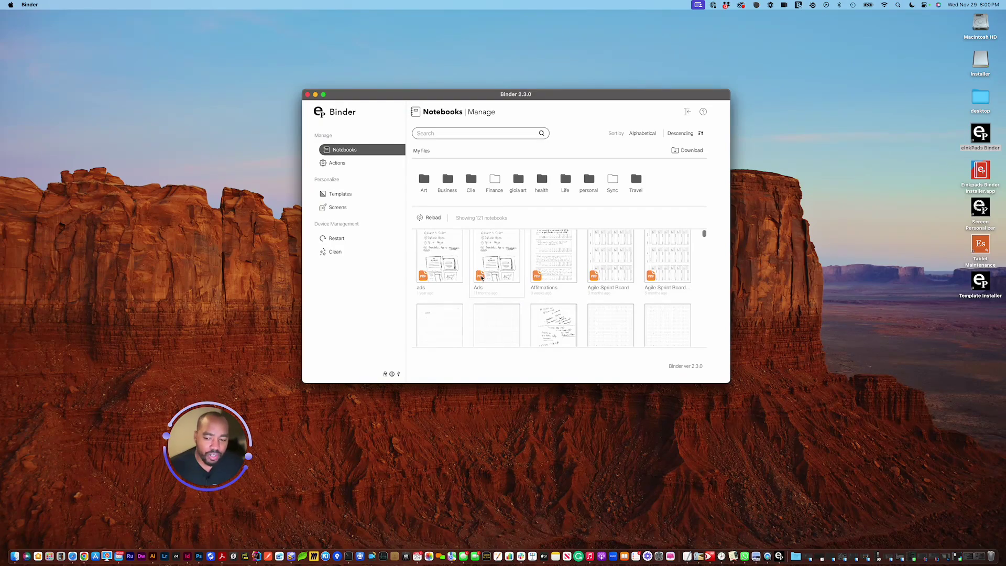
{"action": "scroll", "coordinate": [517, 267], "scroll_direction": "down", "scroll_amount": 2}
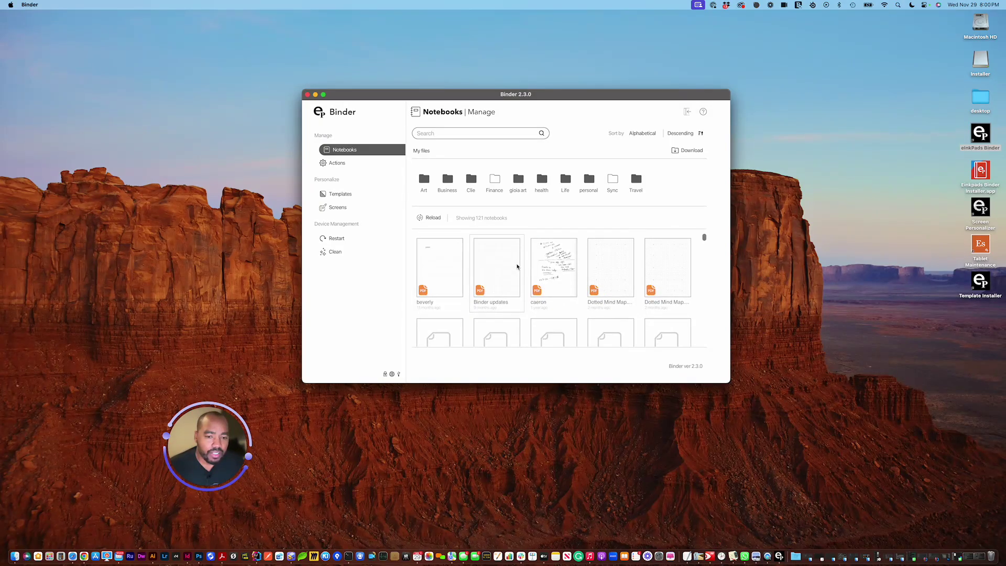
{"action": "scroll", "coordinate": [594, 260], "scroll_direction": "down", "scroll_amount": 1}
{"action": "scroll", "coordinate": [608, 278], "scroll_direction": "down", "scroll_amount": 3}
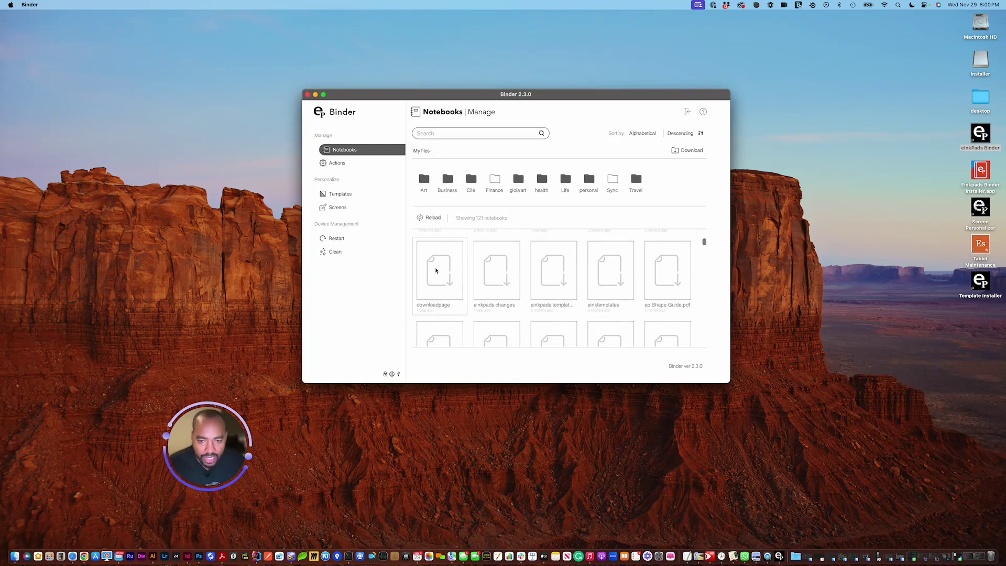
{"action": "scroll", "coordinate": [440, 267], "scroll_direction": "down", "scroll_amount": 3}
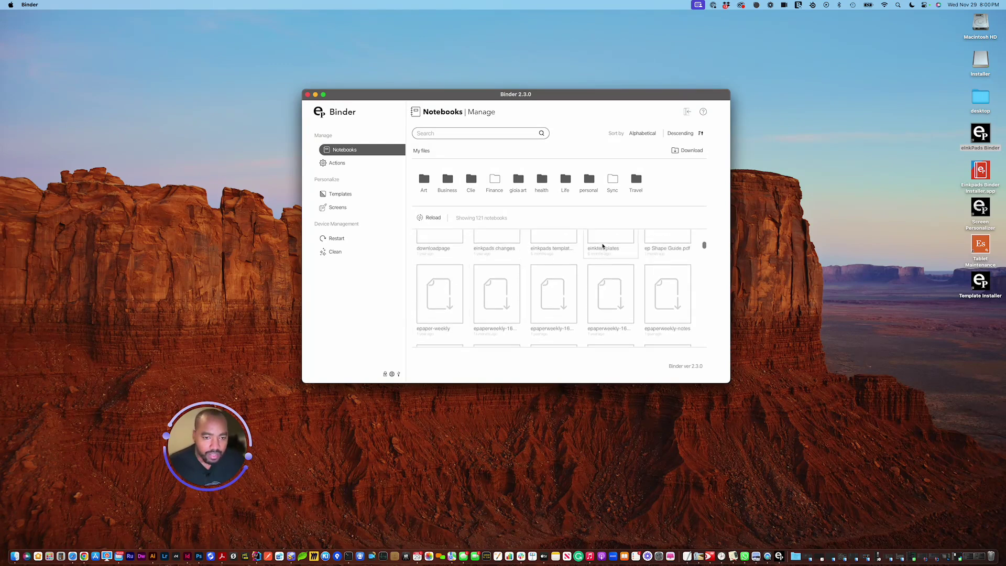
Open einktemplates' details, preview its PDF in the enclosing folder, and return to Binder
{"action": "left_click", "coordinate": [603, 241]}
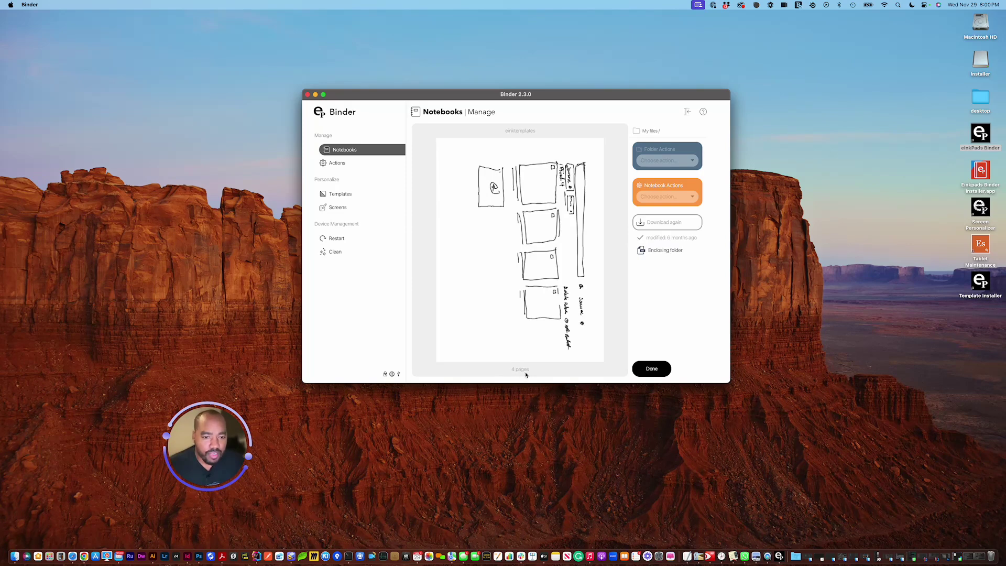
{"action": "left_click", "coordinate": [657, 251]}
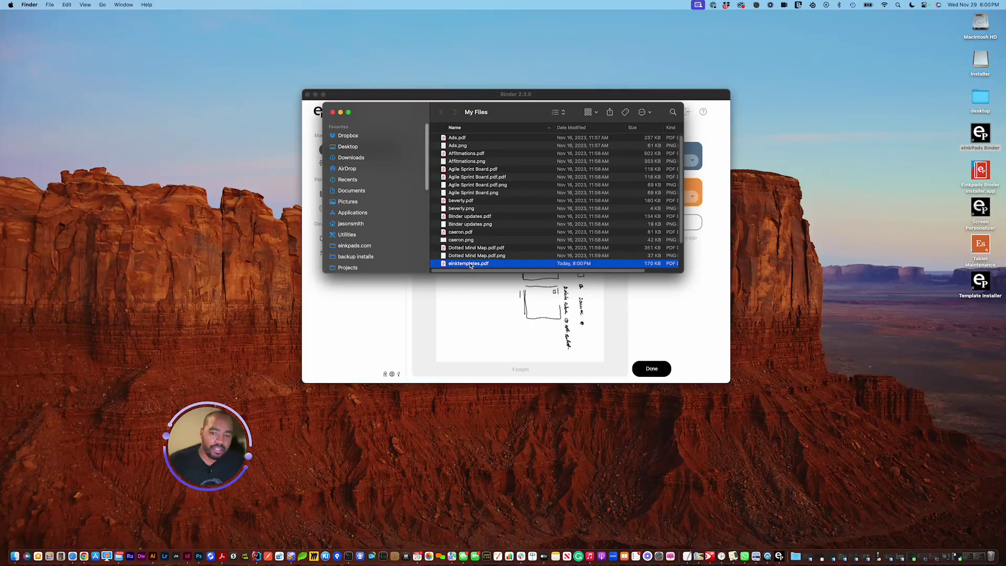
{"action": "key", "text": "space"}
{"action": "key", "text": "space"}
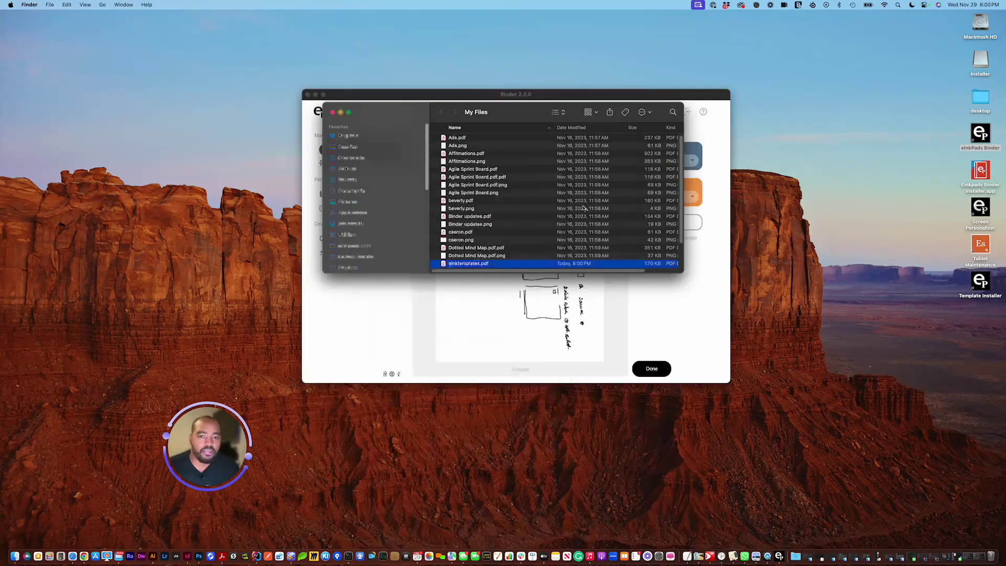
{"action": "left_click", "coordinate": [333, 114]}
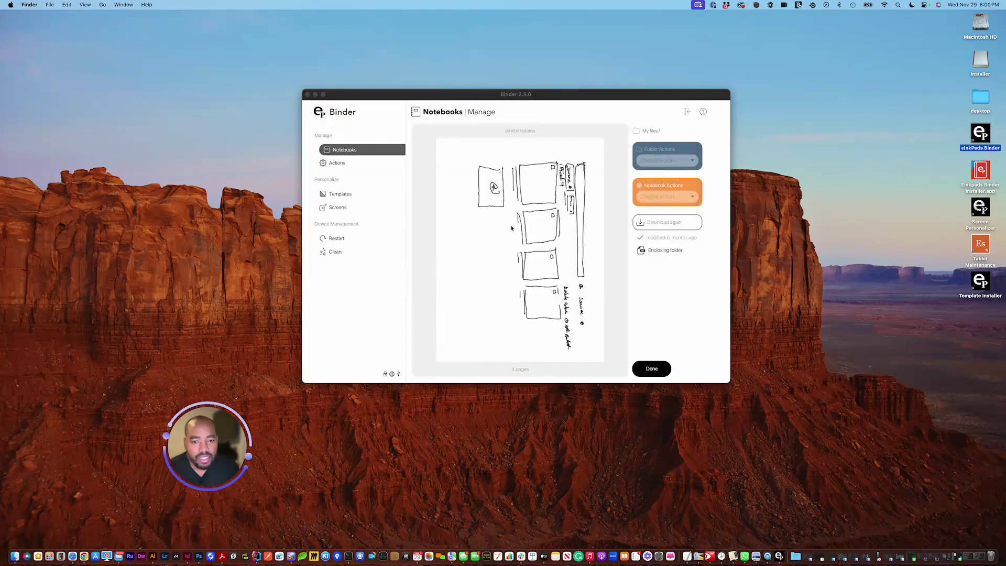
{"action": "left_click", "coordinate": [652, 369]}
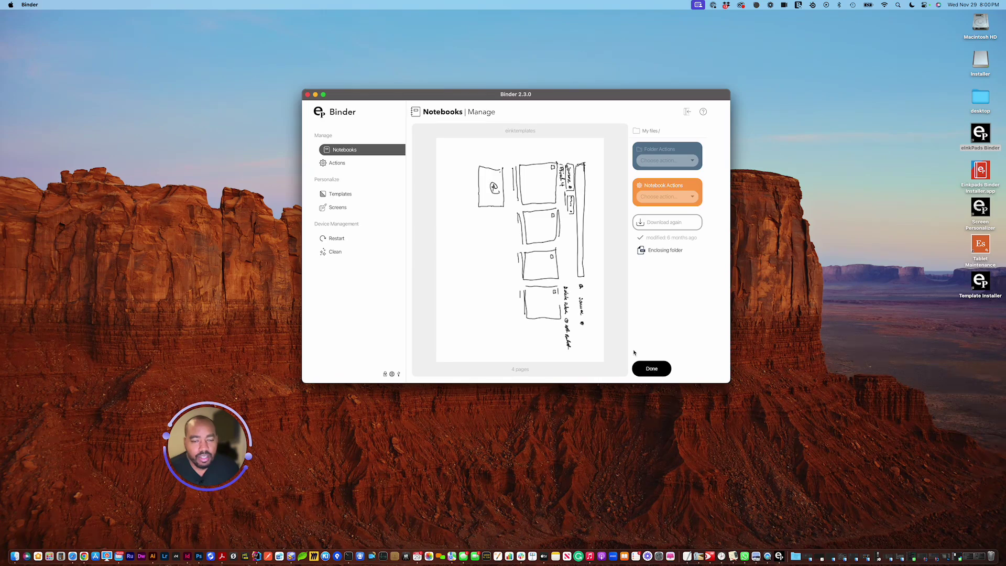
Close the einktemplates notebook, browse the Life and Finance folders, and return to My files
{"action": "left_click", "coordinate": [651, 369]}
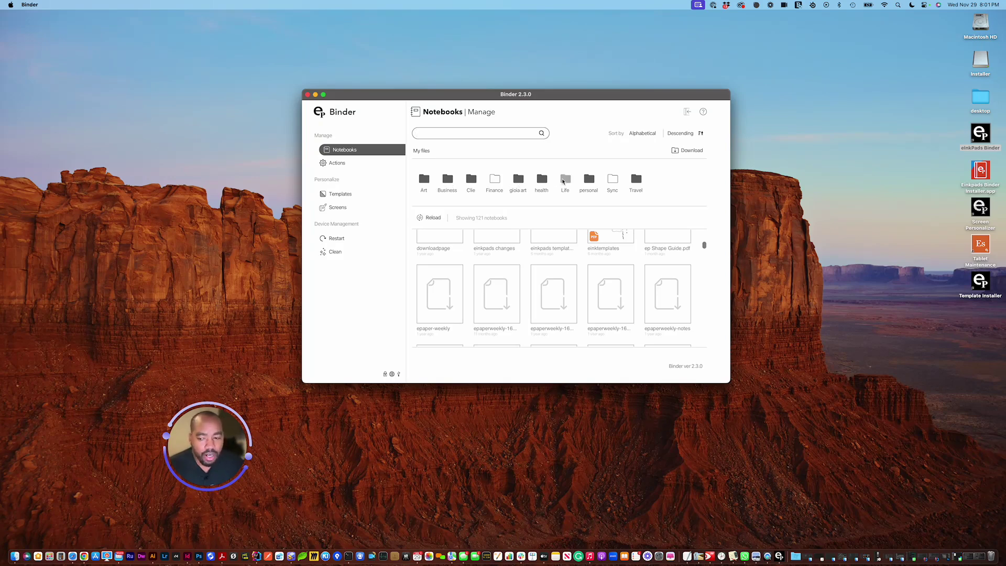
{"action": "left_click", "coordinate": [565, 183]}
{"action": "left_click", "coordinate": [565, 183]}
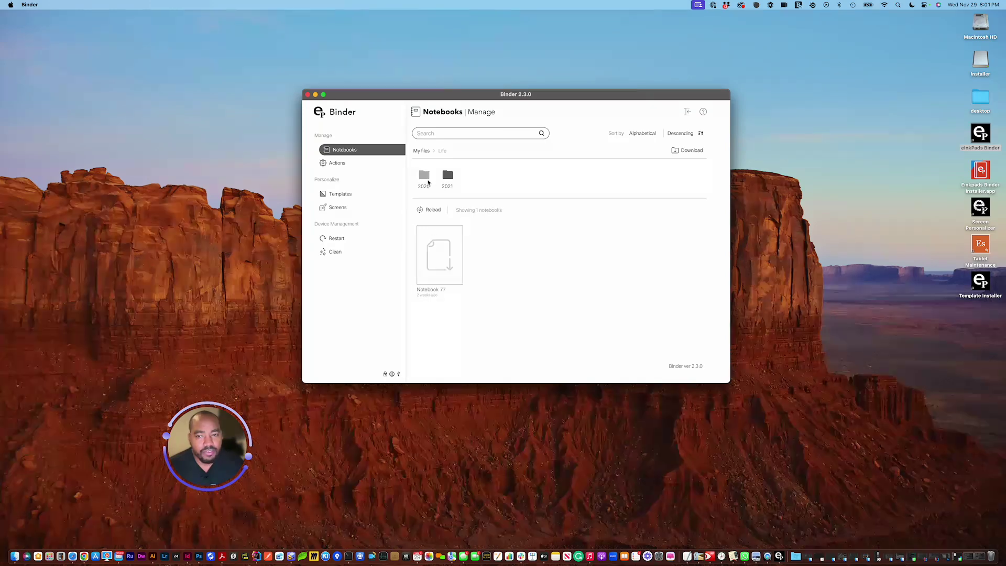
{"action": "left_click", "coordinate": [431, 153]}
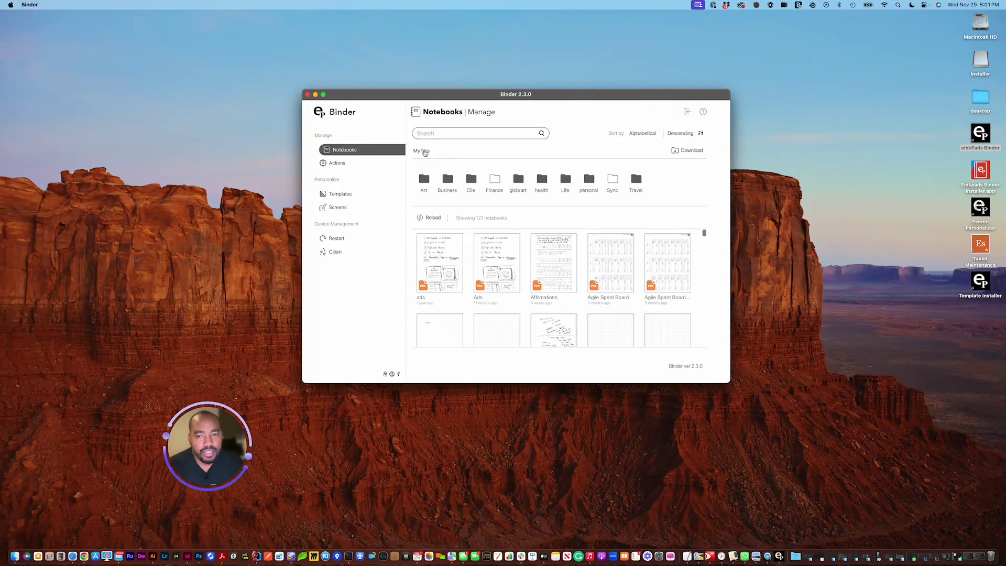
{"action": "left_click", "coordinate": [495, 182]}
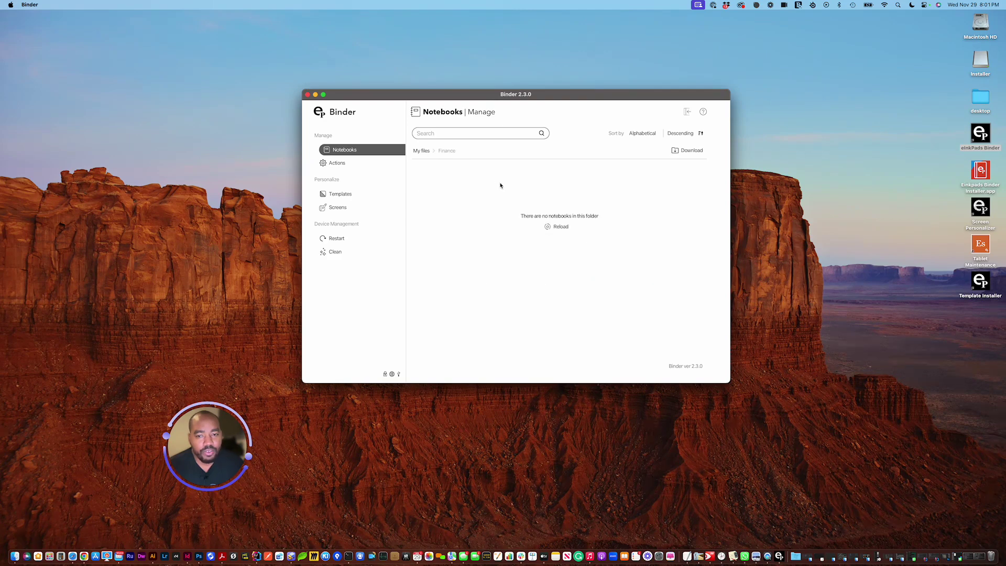
{"action": "left_click", "coordinate": [422, 152]}
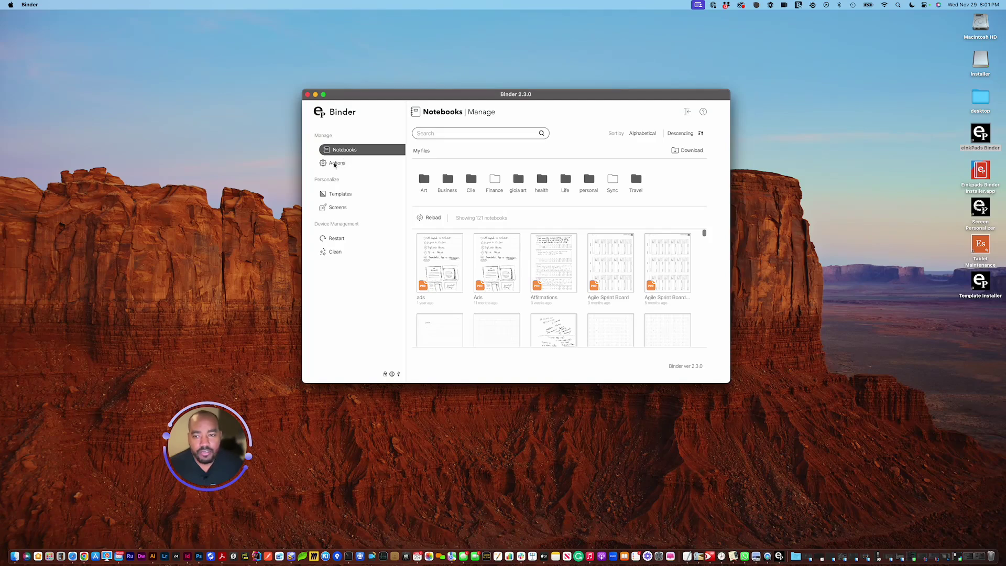
Create a new action captioned 'save to folder' using the Export notebook to folder task
{"action": "left_click", "coordinate": [337, 163]}
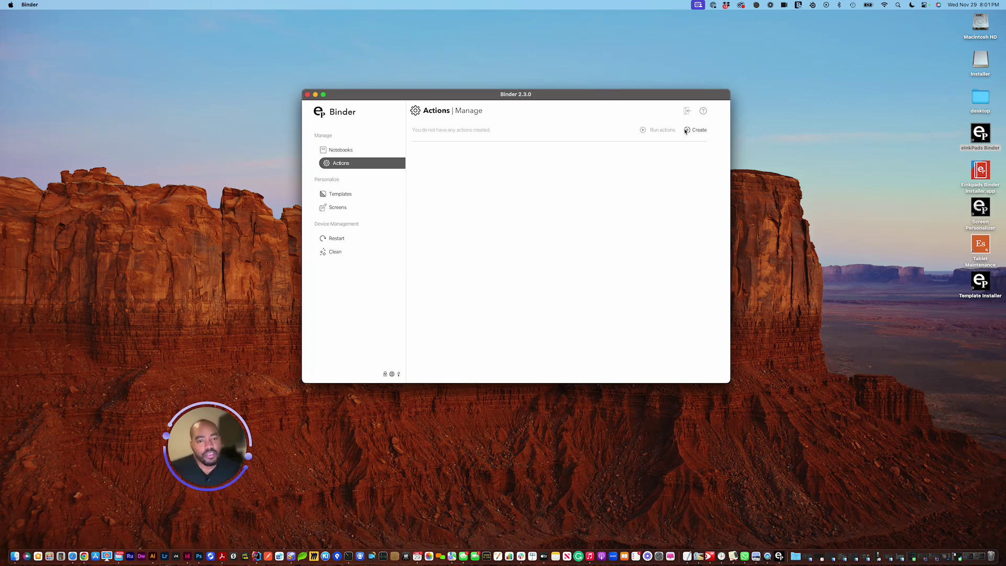
{"action": "left_click", "coordinate": [691, 132]}
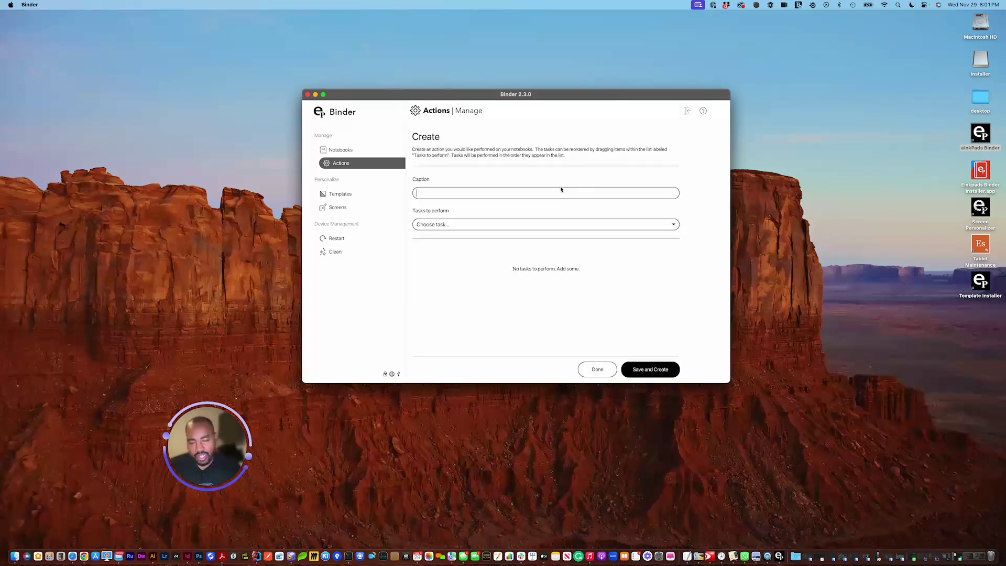
{"action": "type", "text": "save to folder"}
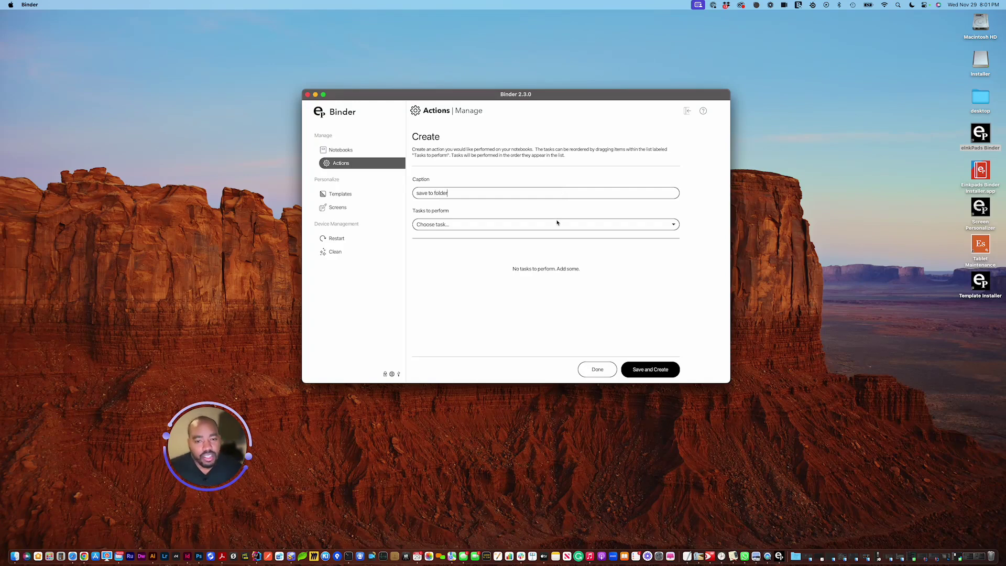
{"action": "left_click", "coordinate": [557, 223]}
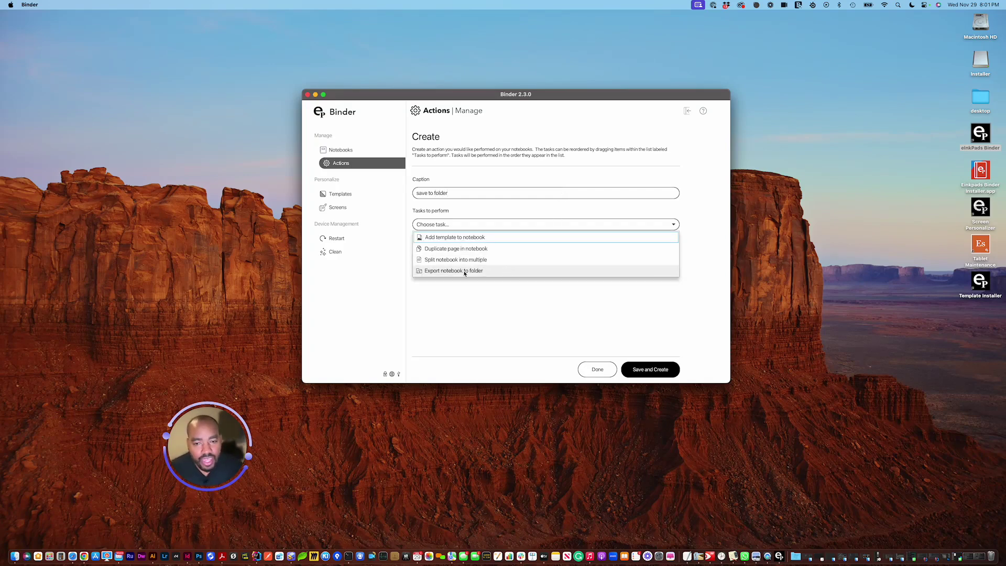
{"action": "left_click", "coordinate": [441, 271]}
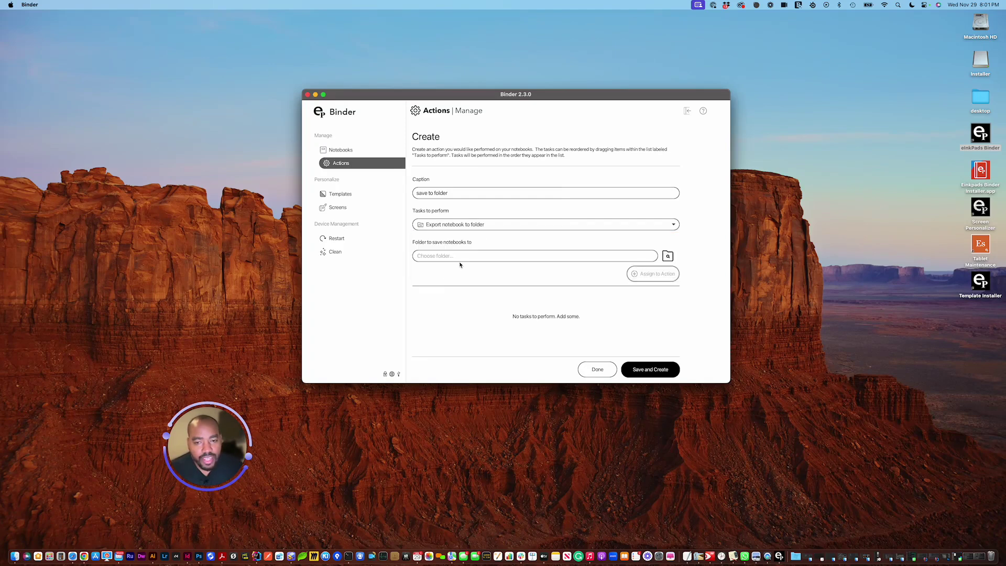
Create an 'export' folder on the Desktop as destination and add the export task to the action
{"action": "left_click", "coordinate": [668, 257]}
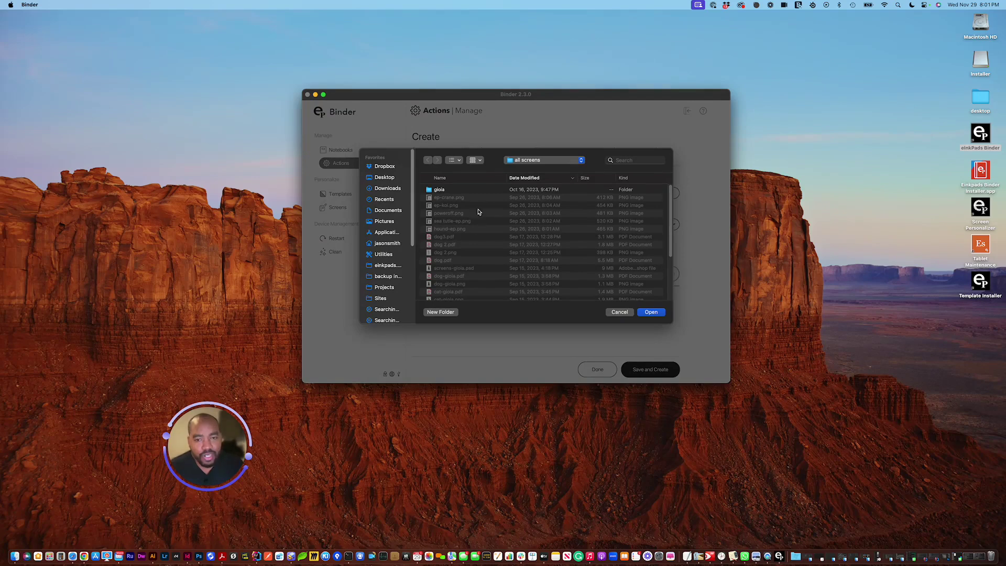
{"action": "left_click", "coordinate": [385, 179]}
{"action": "left_click", "coordinate": [442, 312]}
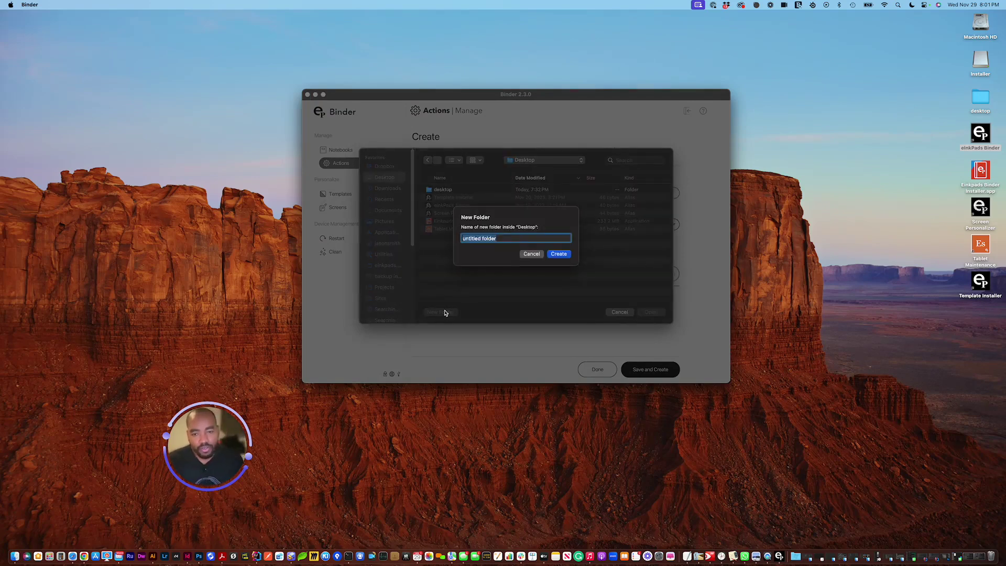
{"action": "type", "text": "export"}
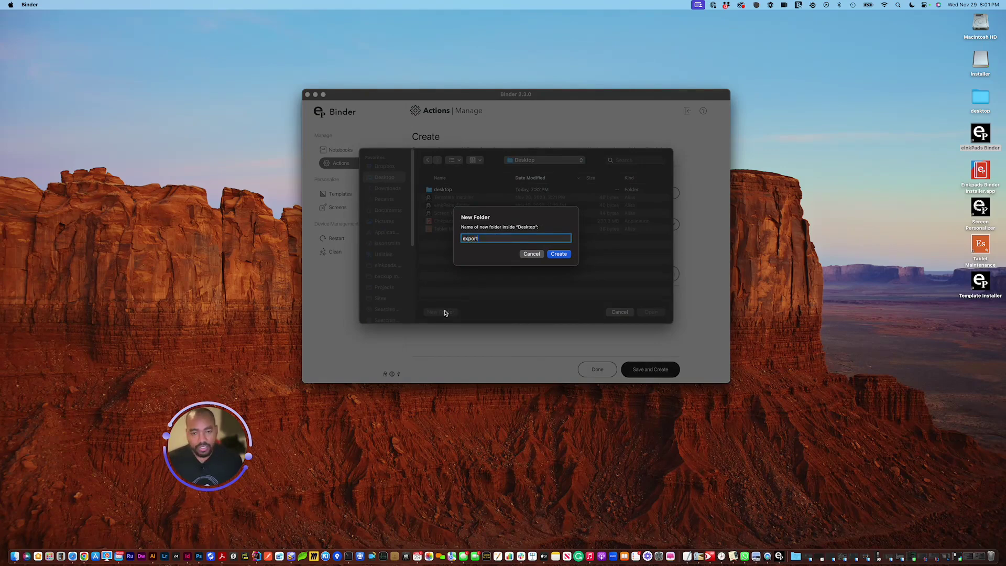
{"action": "left_click", "coordinate": [560, 254]}
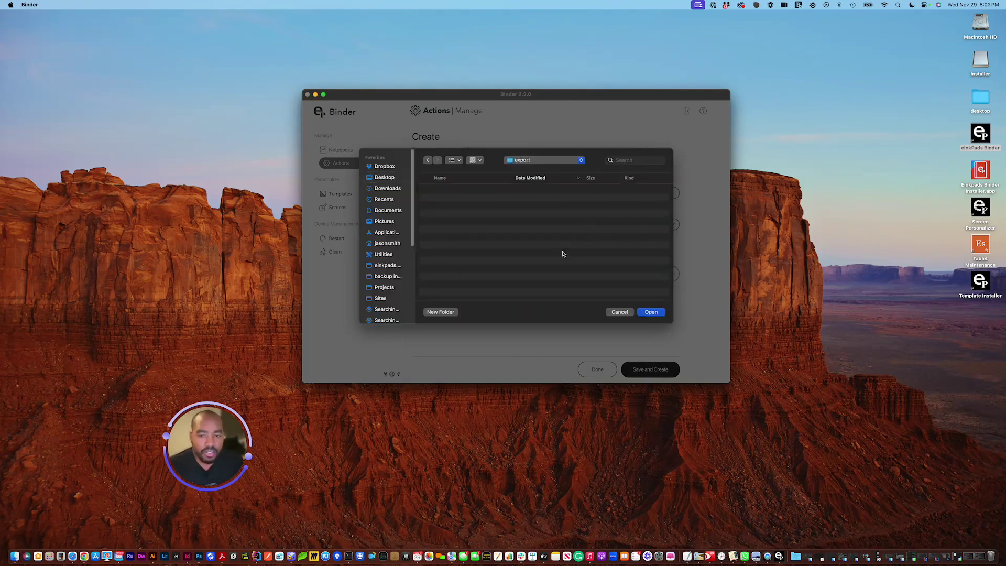
{"action": "left_click", "coordinate": [650, 313]}
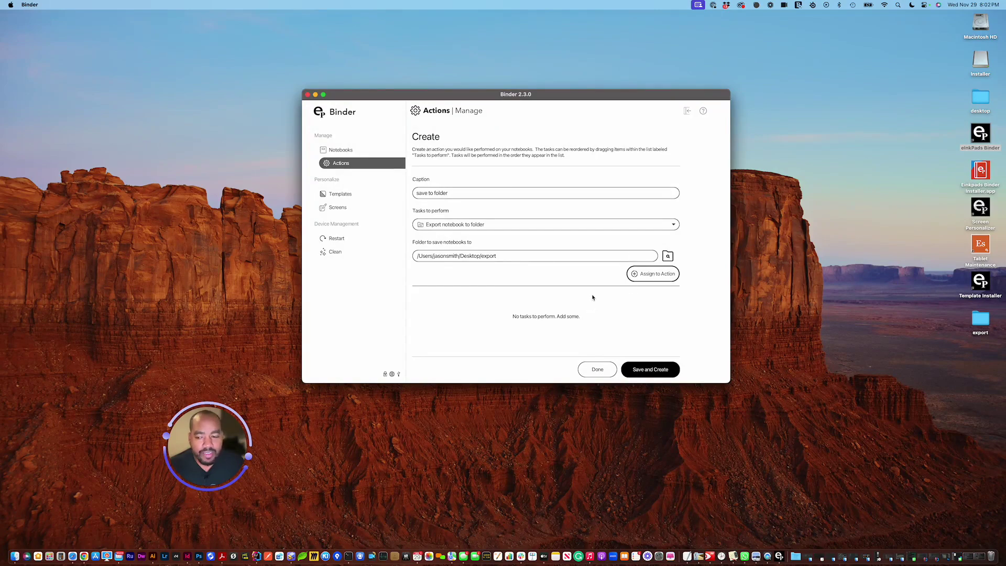
{"action": "left_click", "coordinate": [653, 276]}
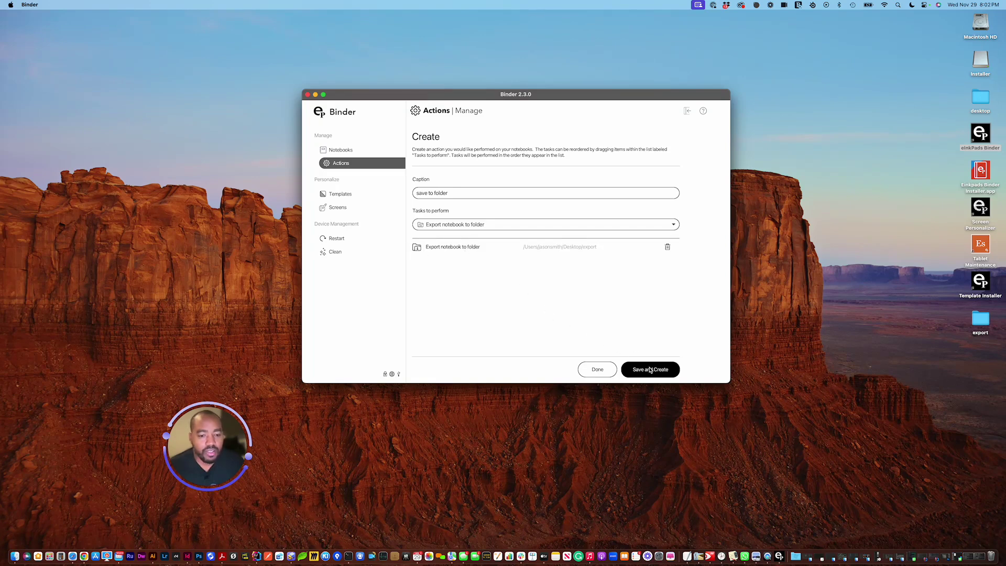
Save the new action, then assign 'save to folder' to the 10-page Agile Sprint Board notebook
{"action": "left_click", "coordinate": [610, 372]}
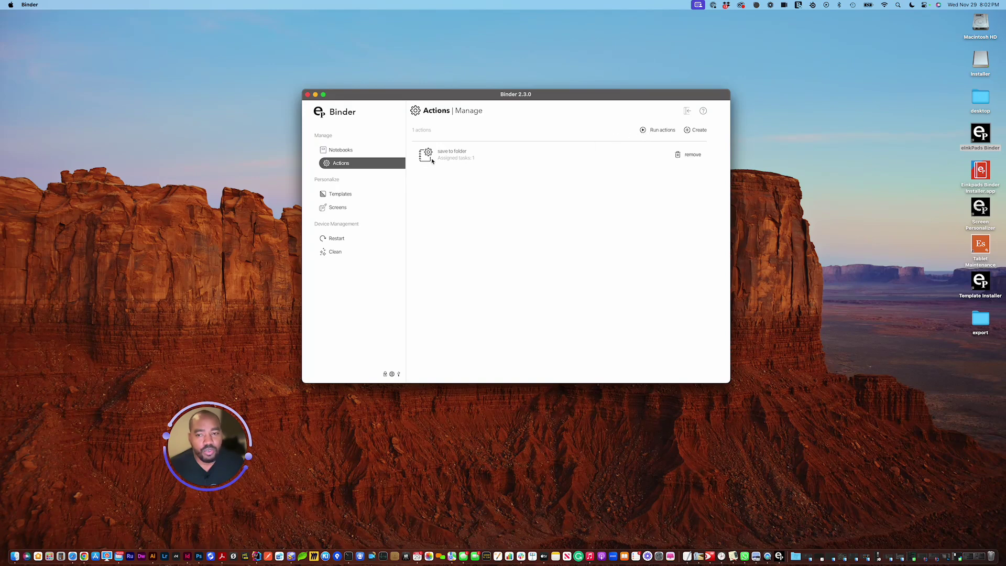
{"action": "left_click", "coordinate": [346, 150]}
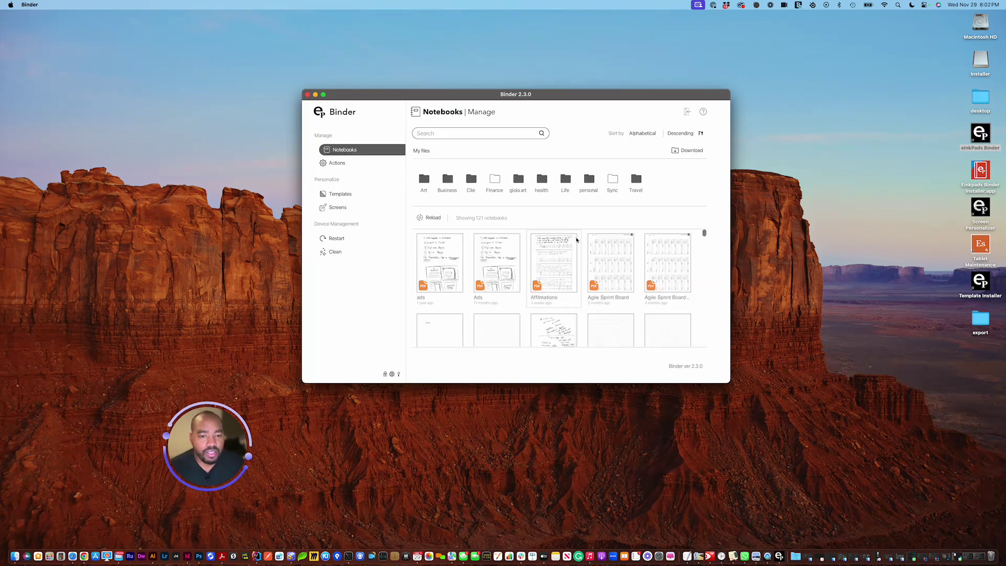
{"action": "left_click", "coordinate": [612, 274]}
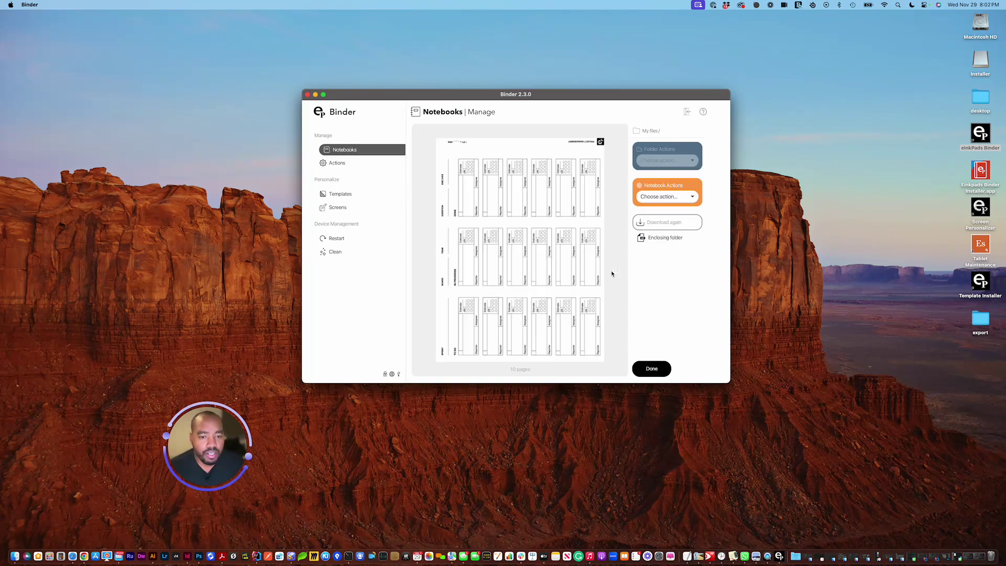
{"action": "left_click", "coordinate": [679, 198]}
{"action": "left_click", "coordinate": [668, 210]}
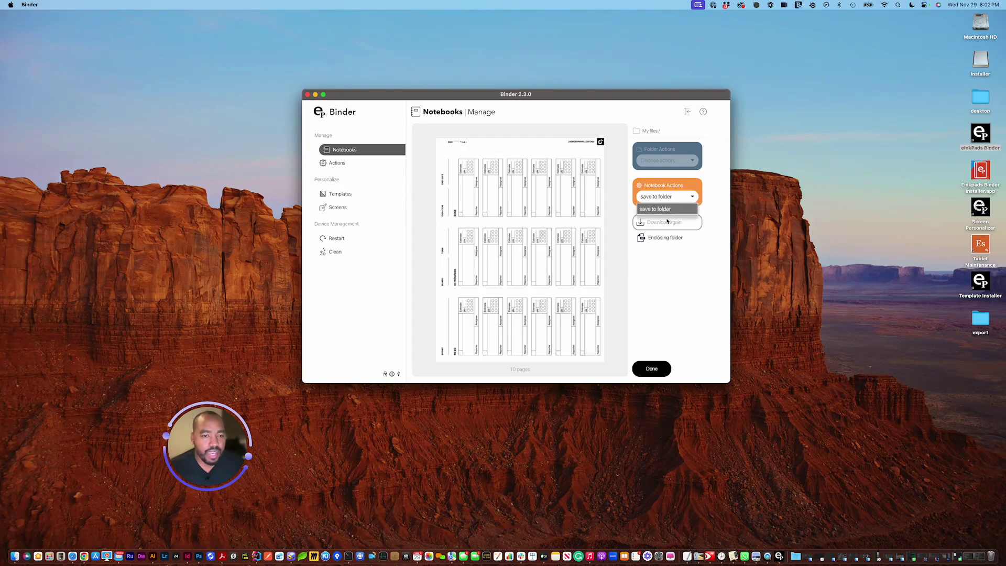
{"action": "left_click", "coordinate": [689, 241]}
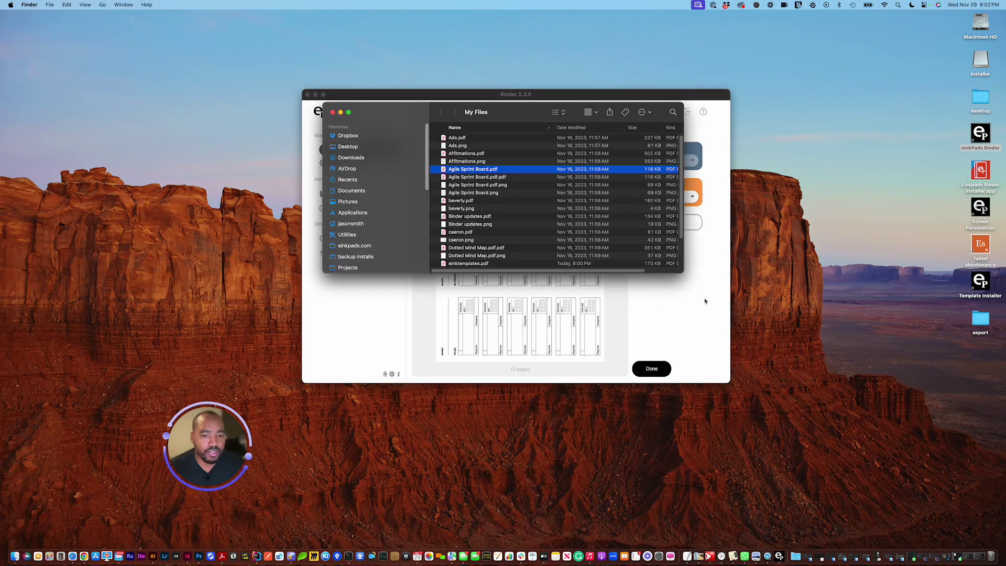
{"action": "left_click", "coordinate": [704, 301]}
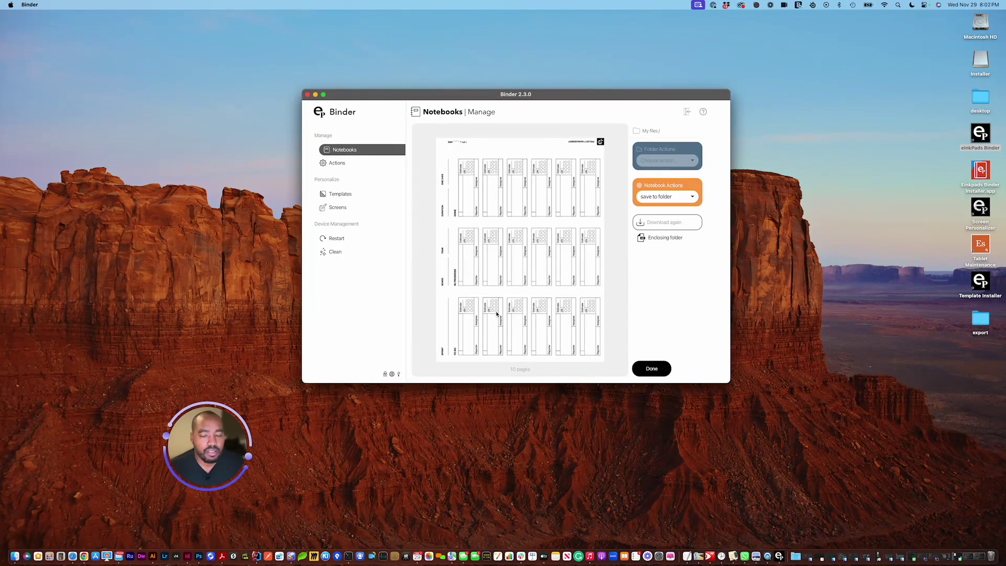
{"action": "left_click", "coordinate": [512, 288]}
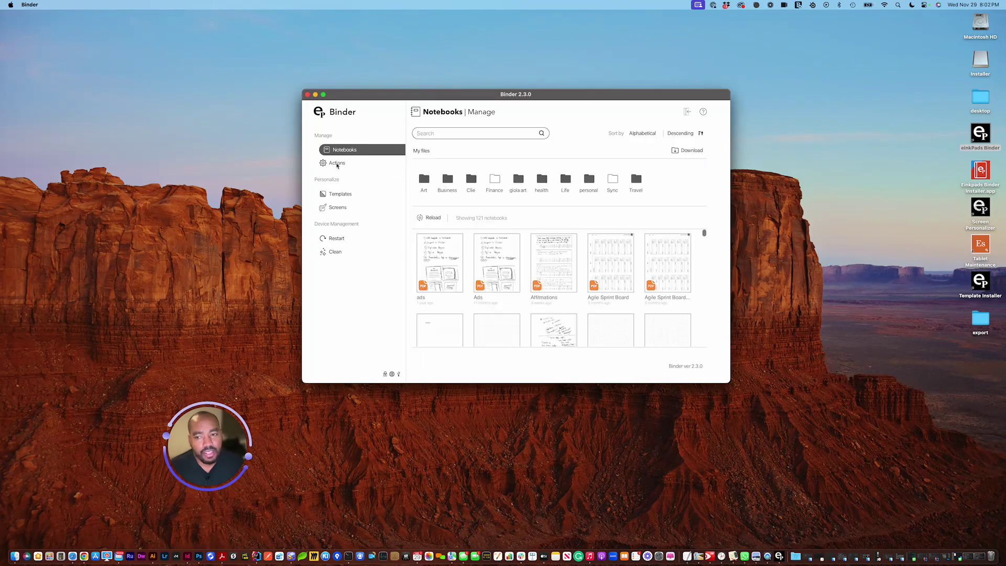
Run the 'save to folder' action and open the Desktop export folder showing Agile Sprint Board.pdf
{"action": "left_click", "coordinate": [333, 162]}
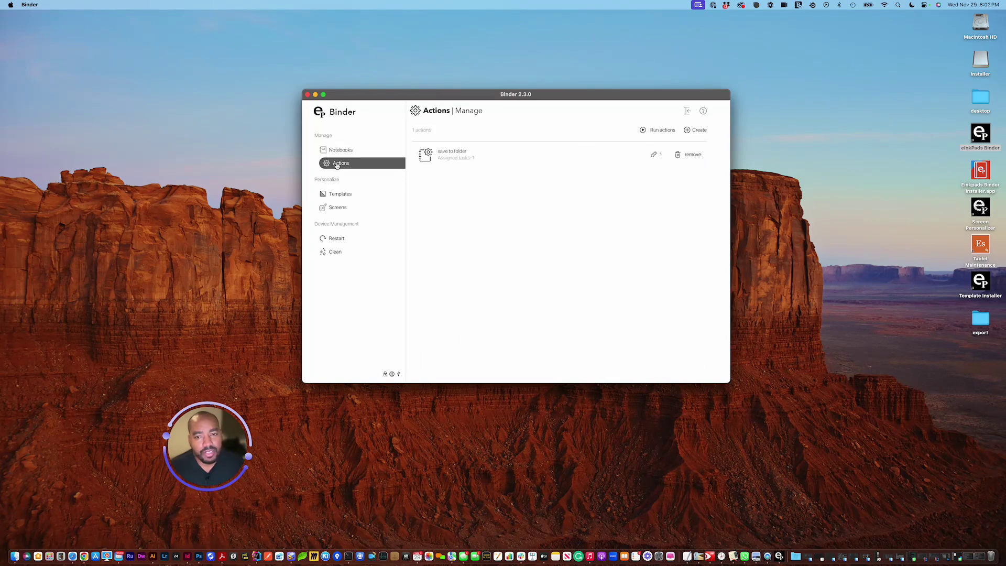
{"action": "left_click", "coordinate": [660, 156]}
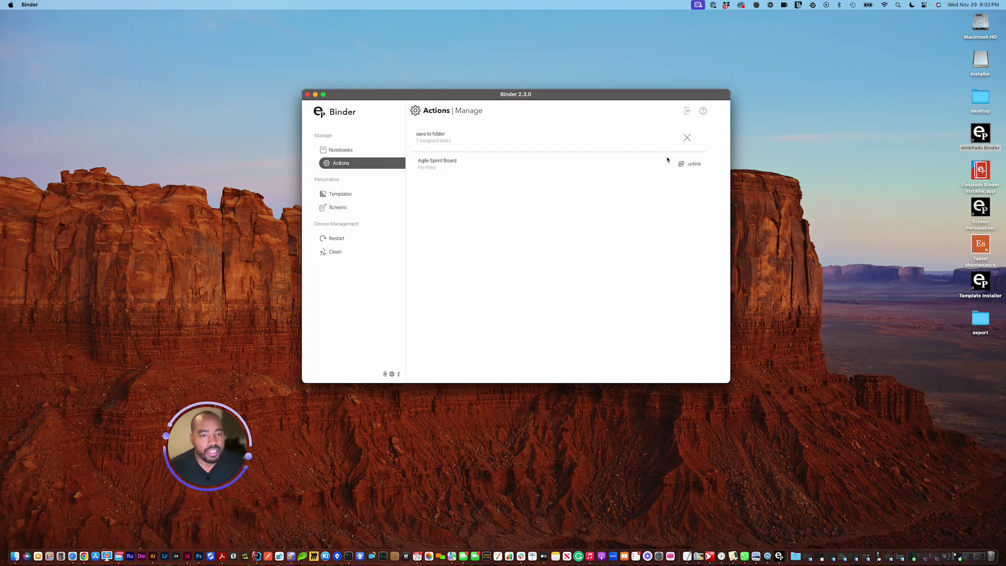
{"action": "left_click", "coordinate": [687, 139]}
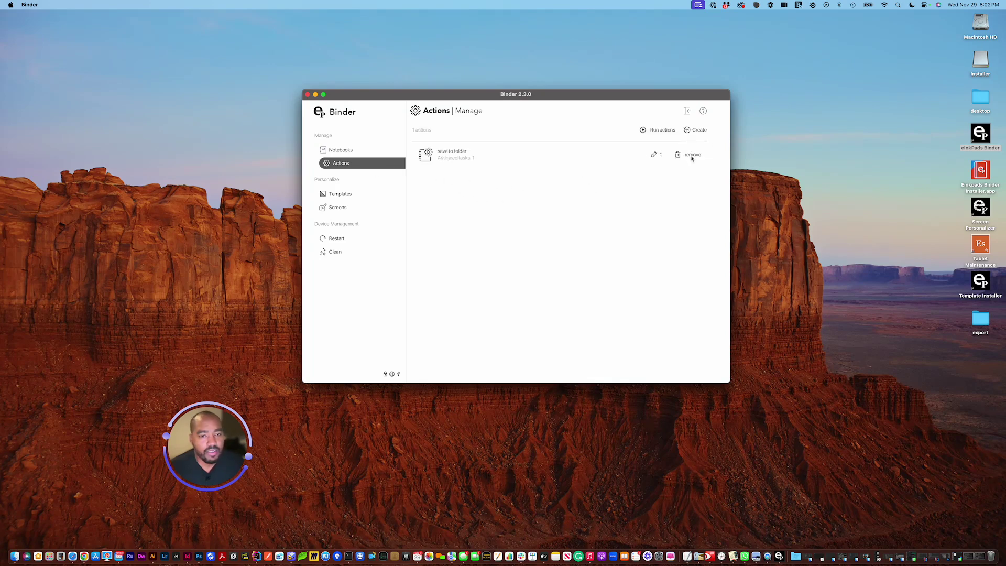
{"action": "left_click", "coordinate": [657, 134]}
{"action": "double_click", "coordinate": [974, 318]}
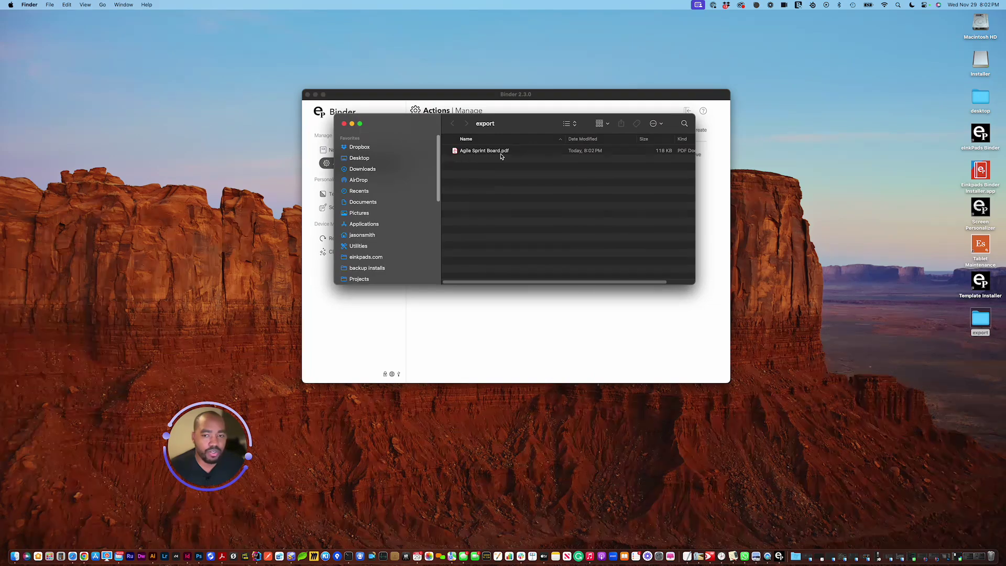
{"action": "left_click_drag", "start_coordinate": [419, 127], "coordinate": [569, 252]}
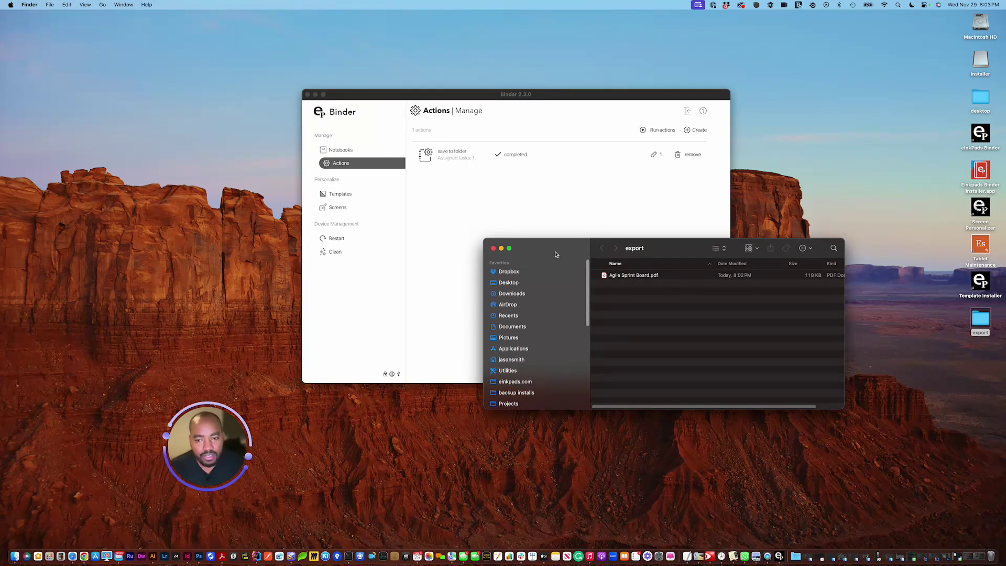
Read through the help slides about actions
{"action": "left_click", "coordinate": [497, 226]}
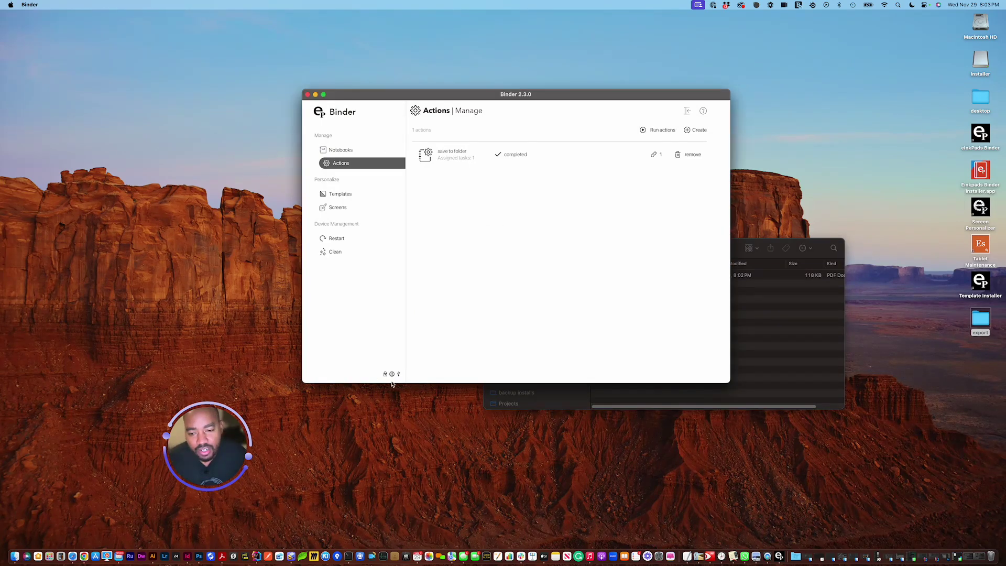
{"action": "left_click", "coordinate": [704, 112]}
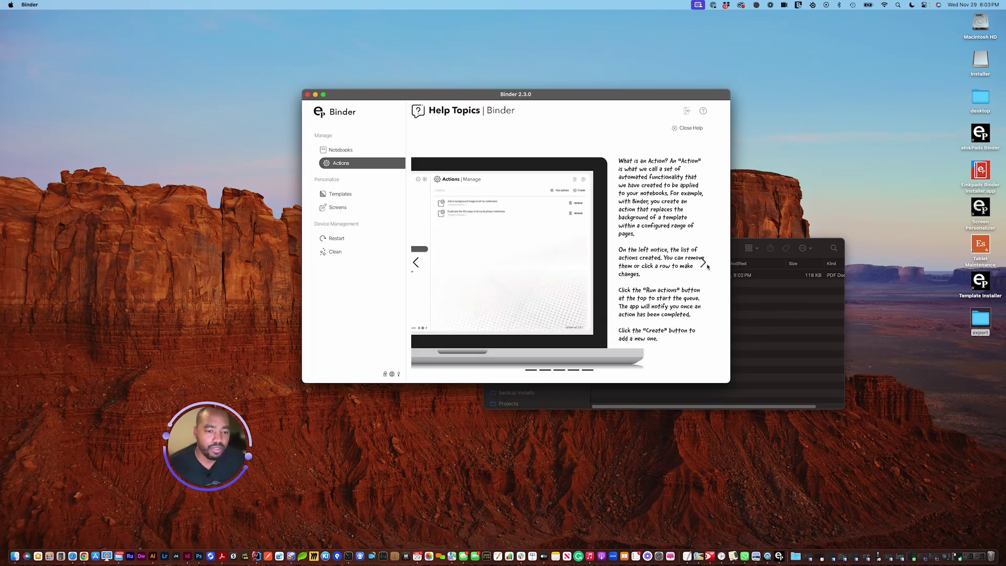
{"action": "left_click", "coordinate": [705, 264]}
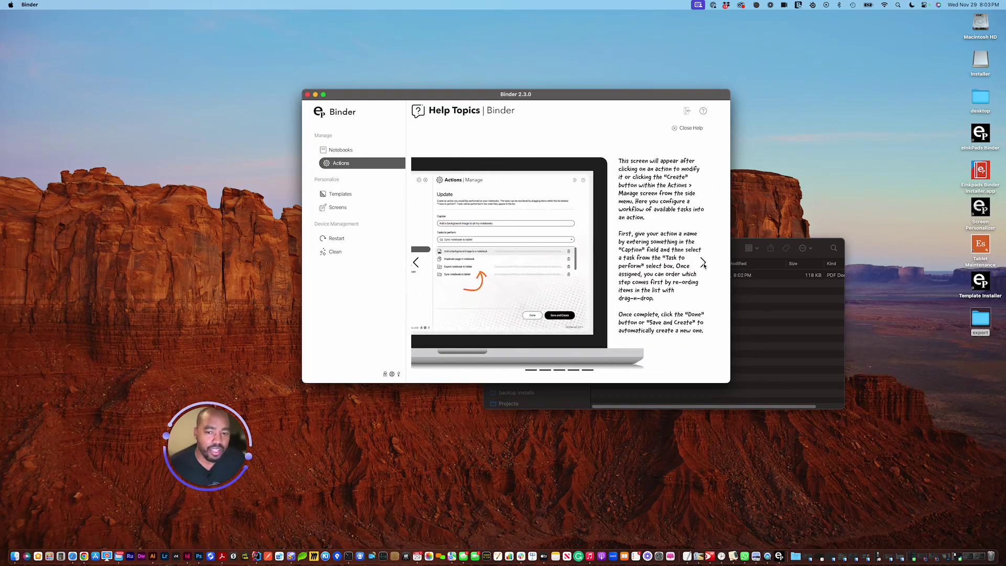
{"action": "left_click", "coordinate": [704, 264]}
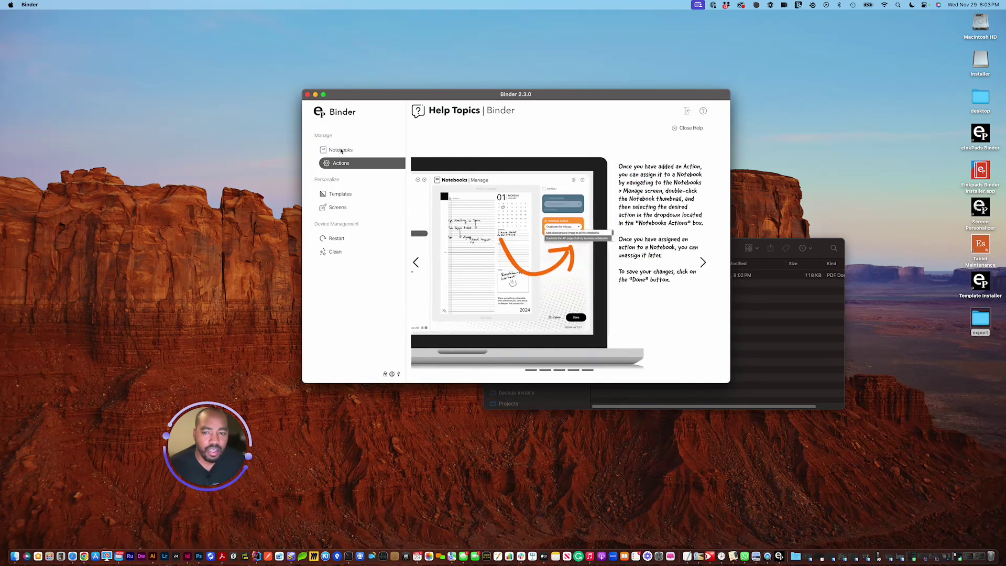
Read the Templates help slides, then close help back to the Notebooks page
{"action": "left_click", "coordinate": [340, 194]}
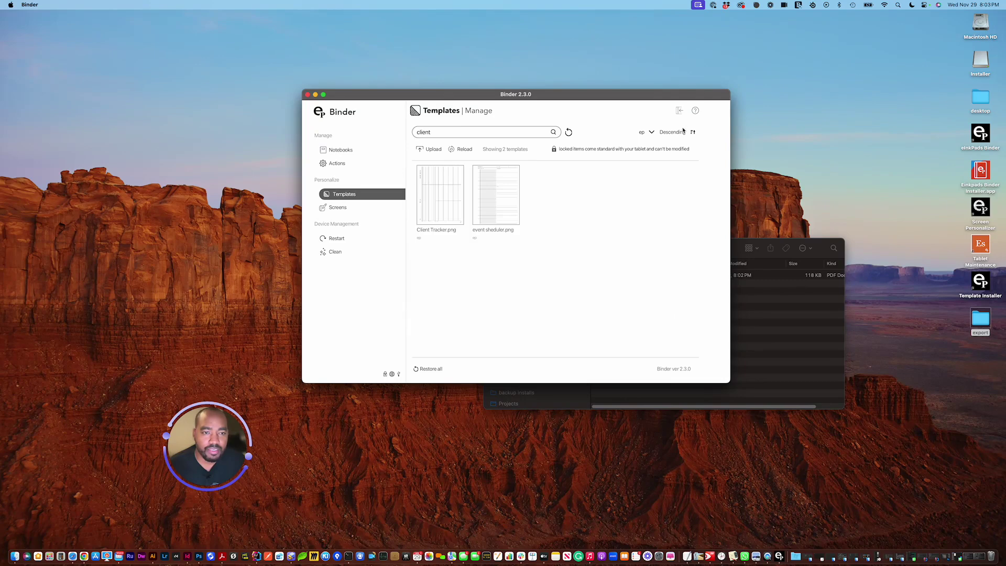
{"action": "left_click", "coordinate": [695, 111]}
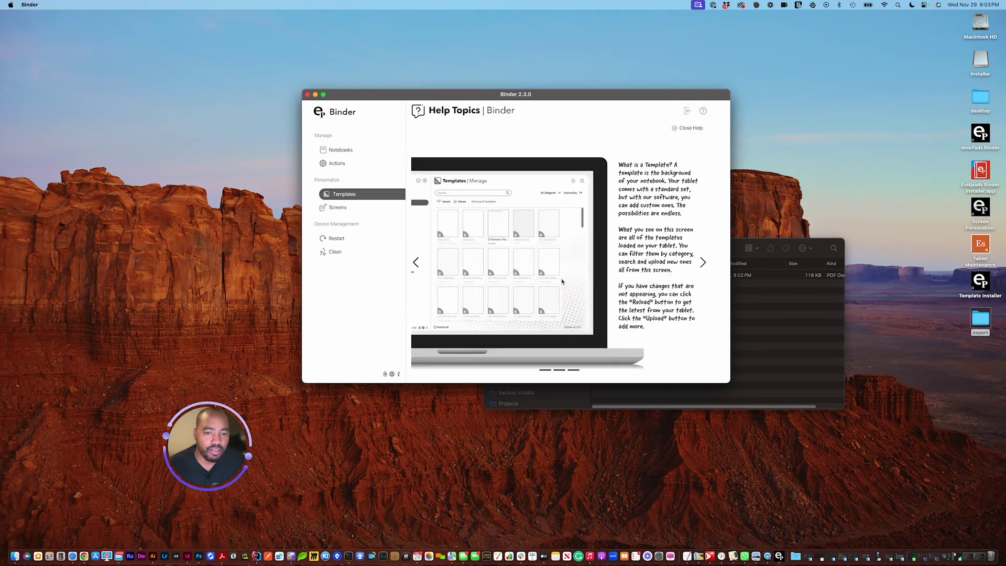
{"action": "left_click", "coordinate": [703, 262]}
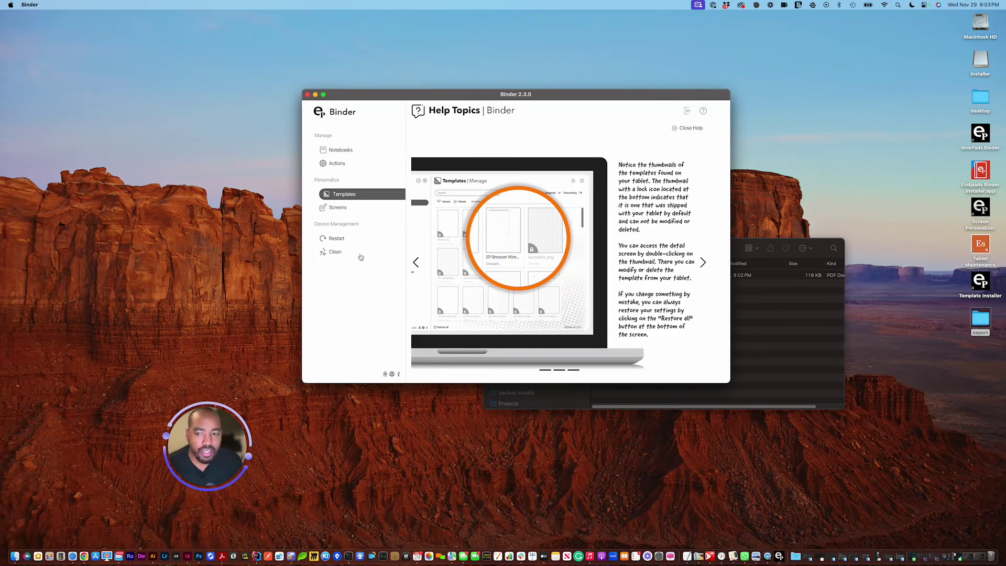
{"action": "left_click", "coordinate": [344, 150]}
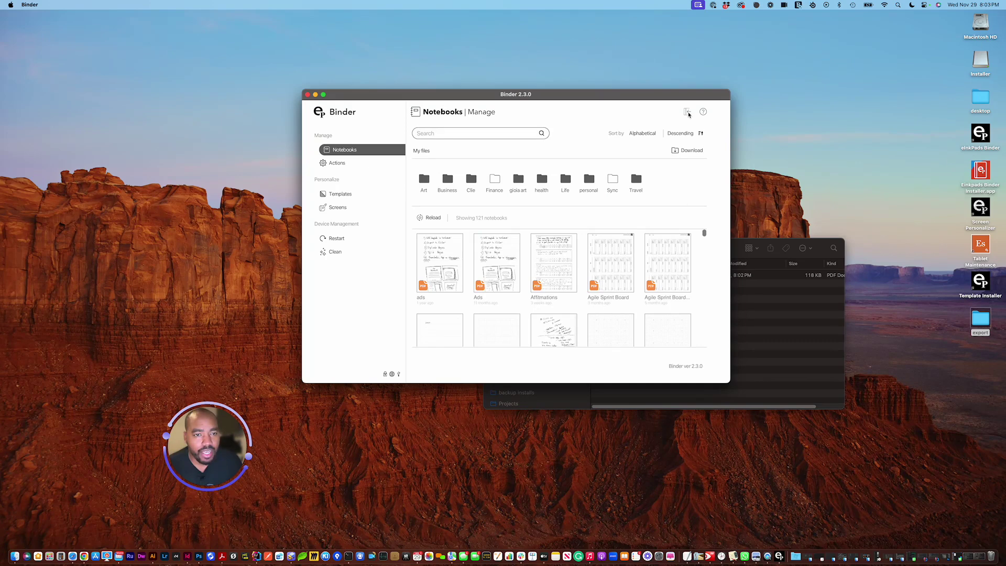
Disconnect Binder from the tablet and connect again
{"action": "left_click", "coordinate": [688, 114]}
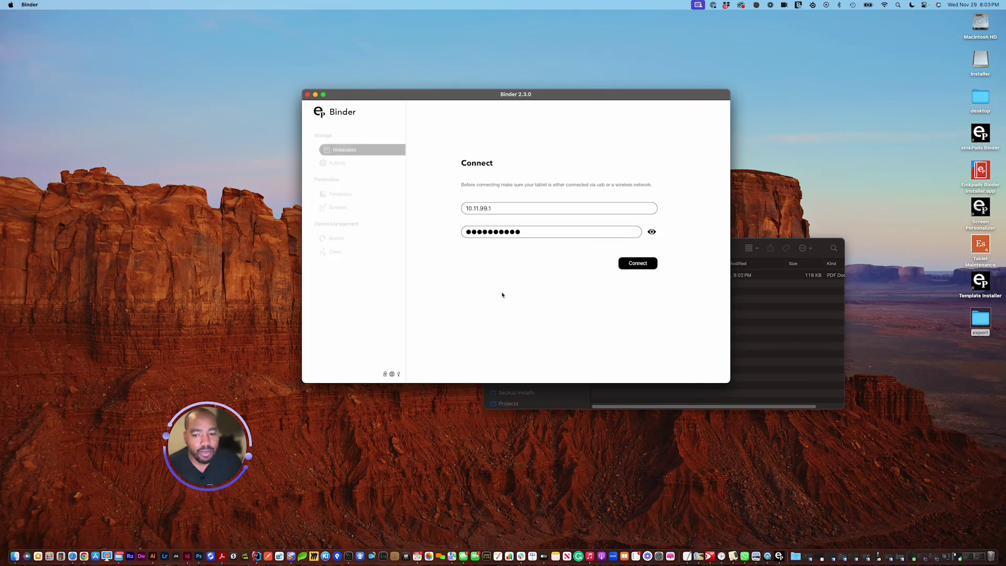
{"action": "left_click", "coordinate": [635, 265]}
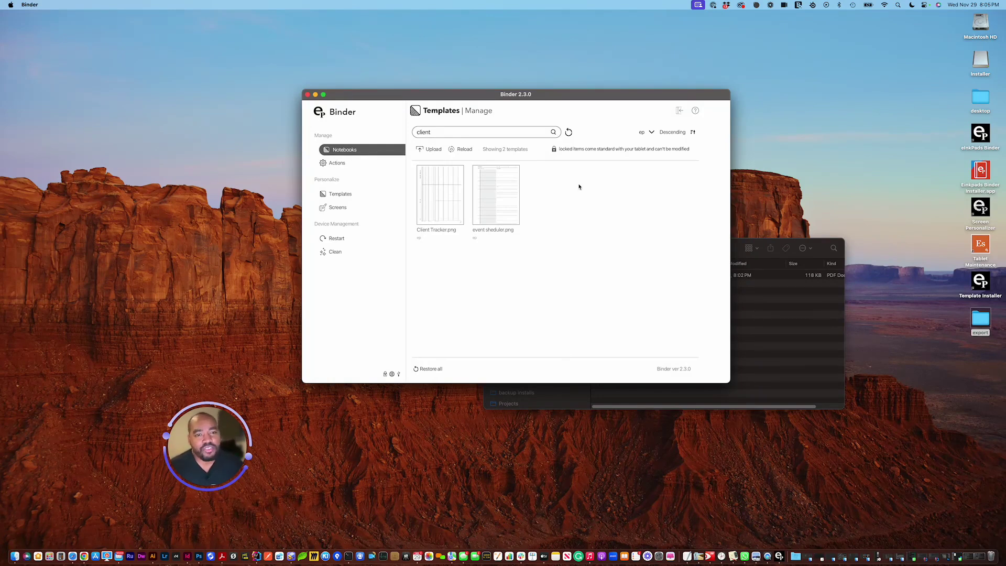
{"action": "left_click_drag", "start_coordinate": [579, 92], "coordinate": [575, 91]}
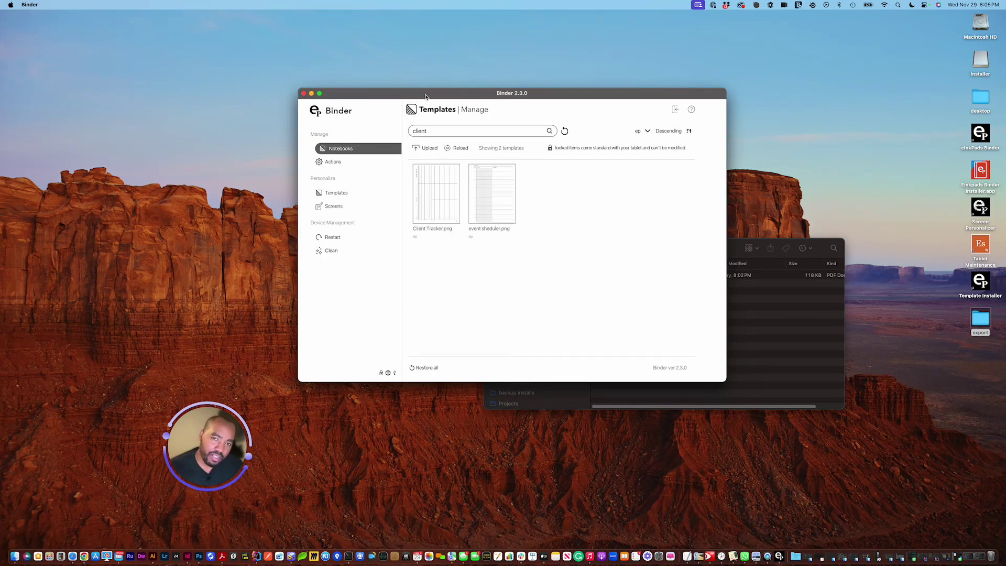
{"action": "left_click_drag", "start_coordinate": [426, 97], "coordinate": [438, 92]}
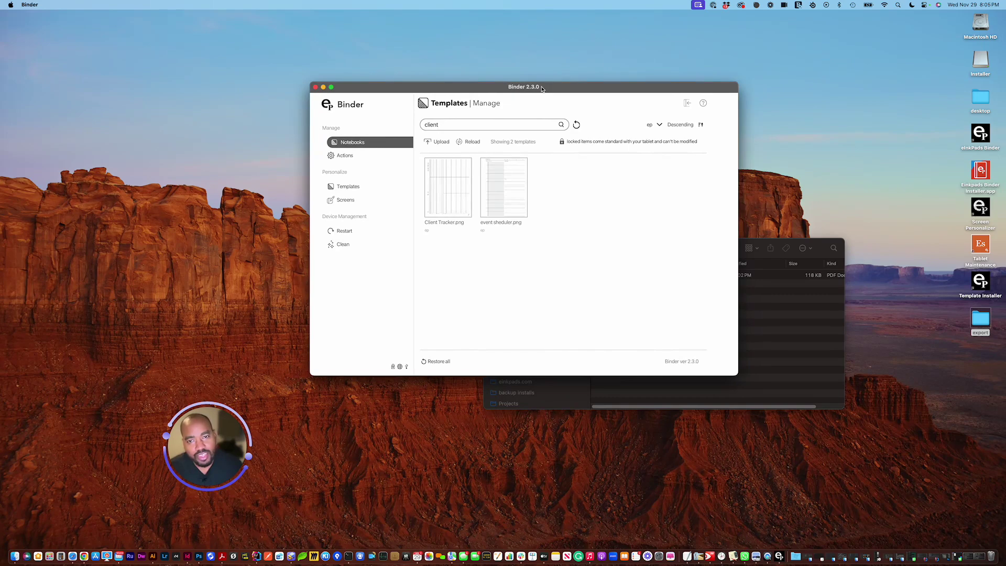
{"action": "left_click_drag", "start_coordinate": [543, 86], "coordinate": [549, 90]}
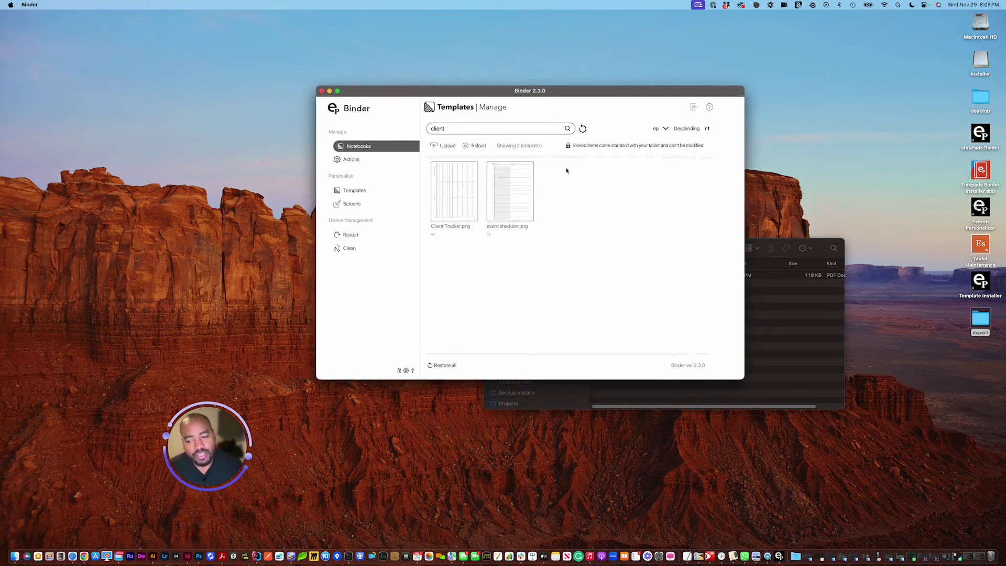